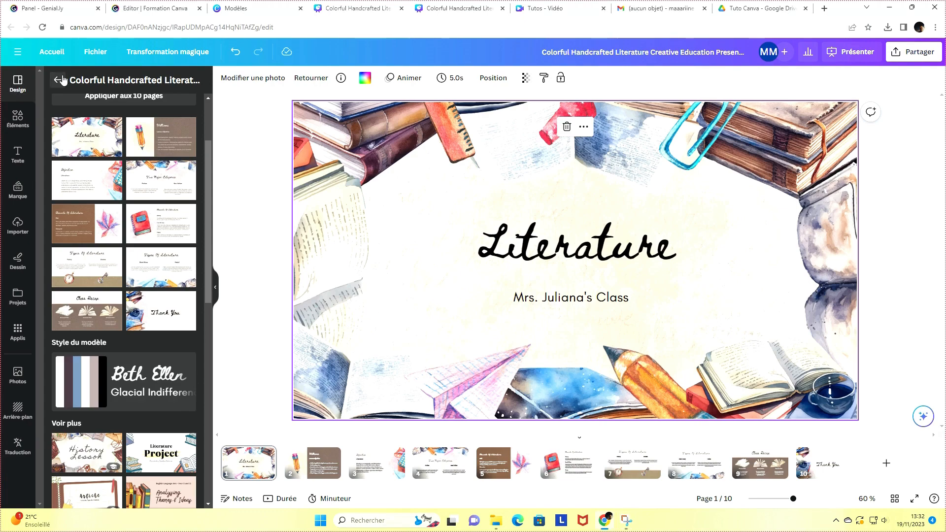
# - Look through the categories of the elements library, from shapes and illustrations to tables, photos, audio, frames, grids and collections
pyautogui.click(58, 80)
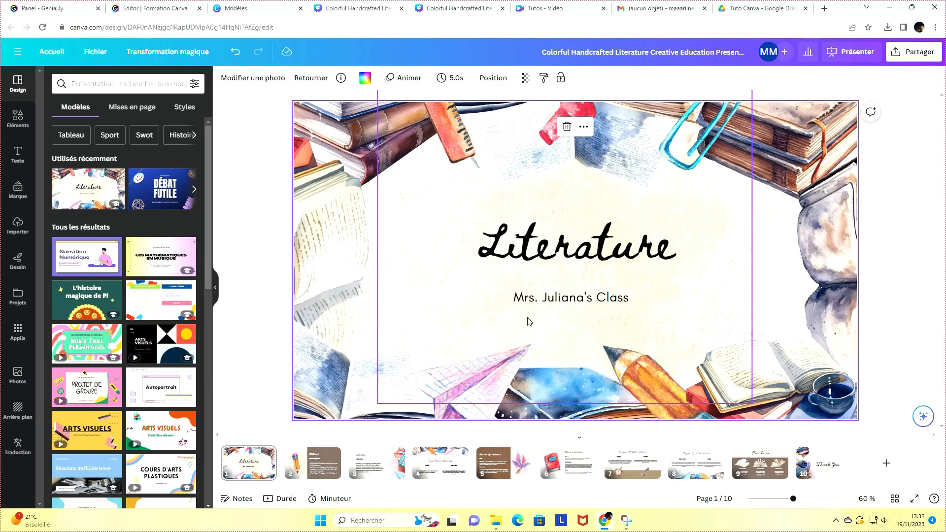
pyautogui.click(18, 119)
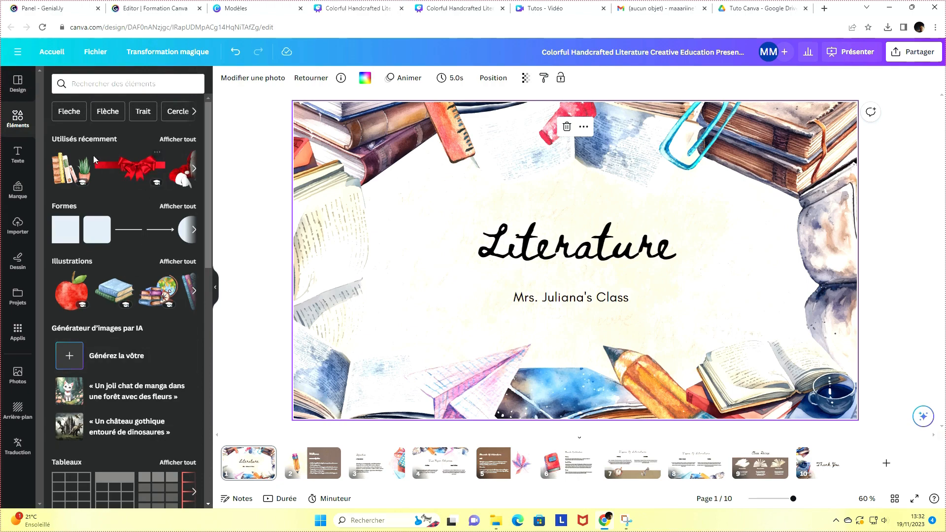
pyautogui.moveTo(93, 227); pyautogui.dragTo(664, 321)
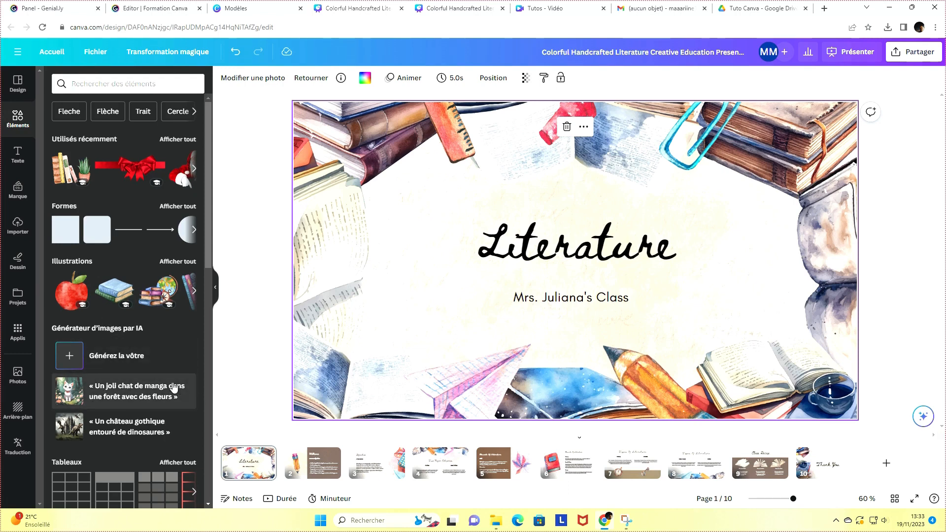
pyautogui.scroll(-3, 79, 398)
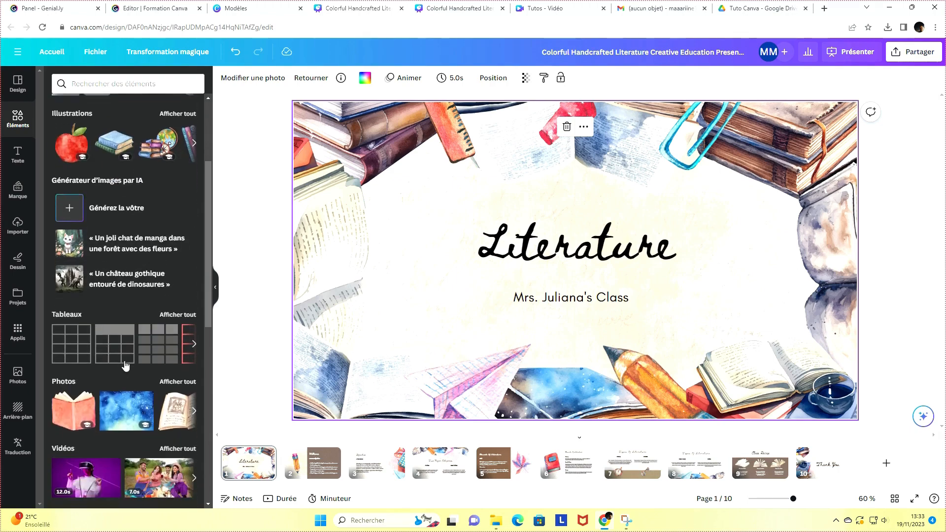
pyautogui.scroll(-4, 119, 415)
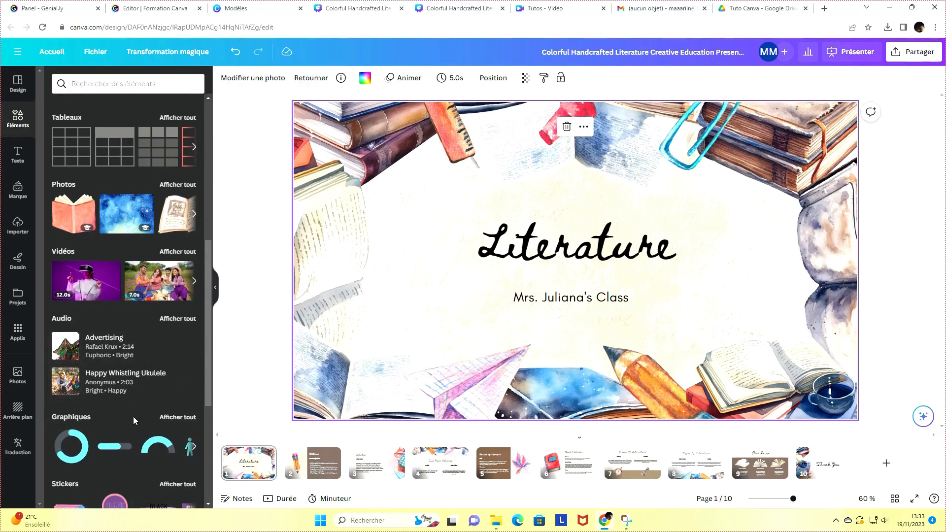
pyautogui.scroll(-3, 88, 399)
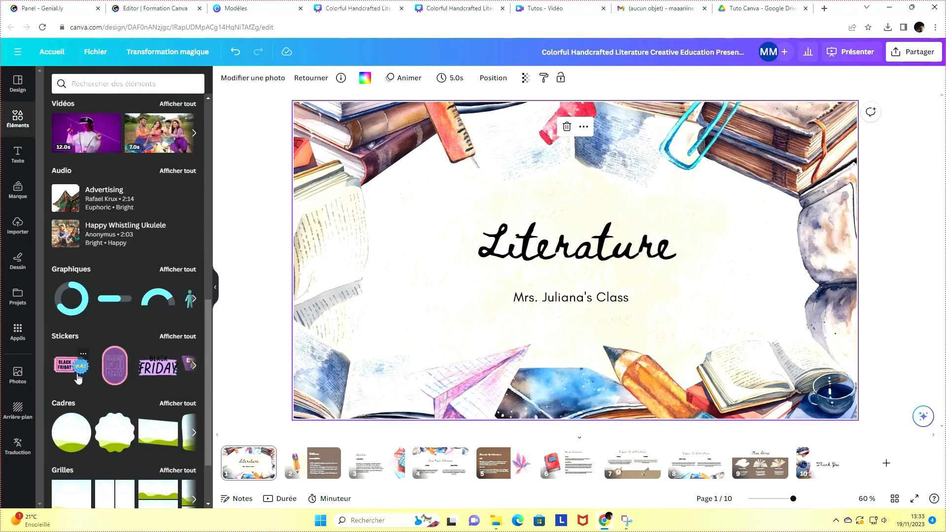
pyautogui.scroll(-2, 92, 424)
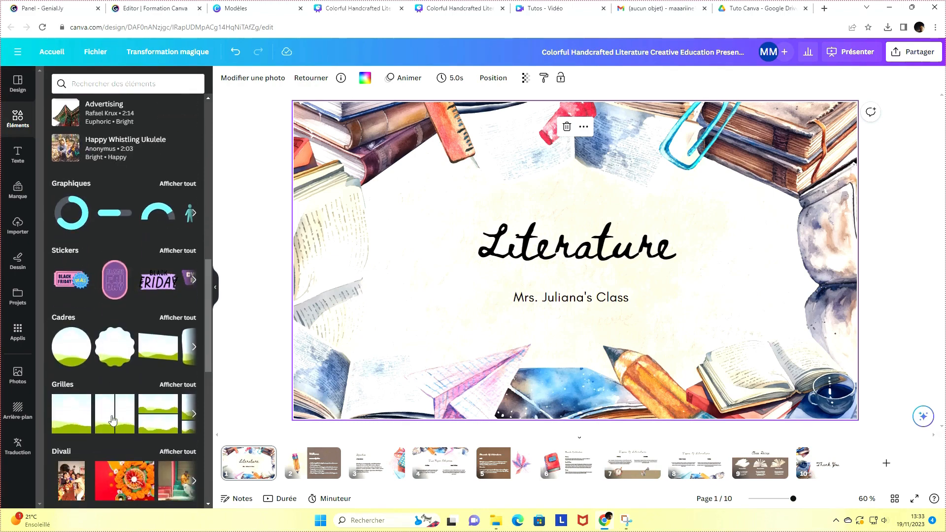
pyautogui.scroll(-1, 64, 384)
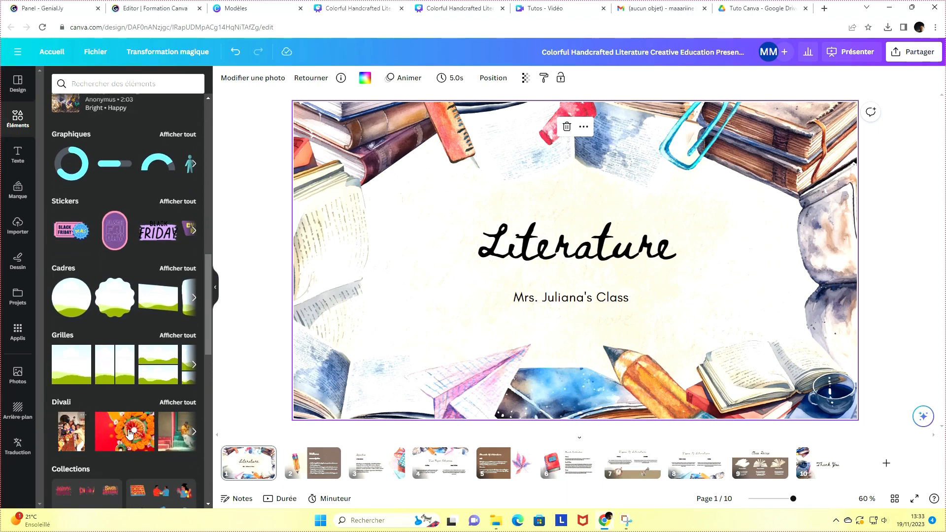
pyautogui.scroll(-2, 133, 434)
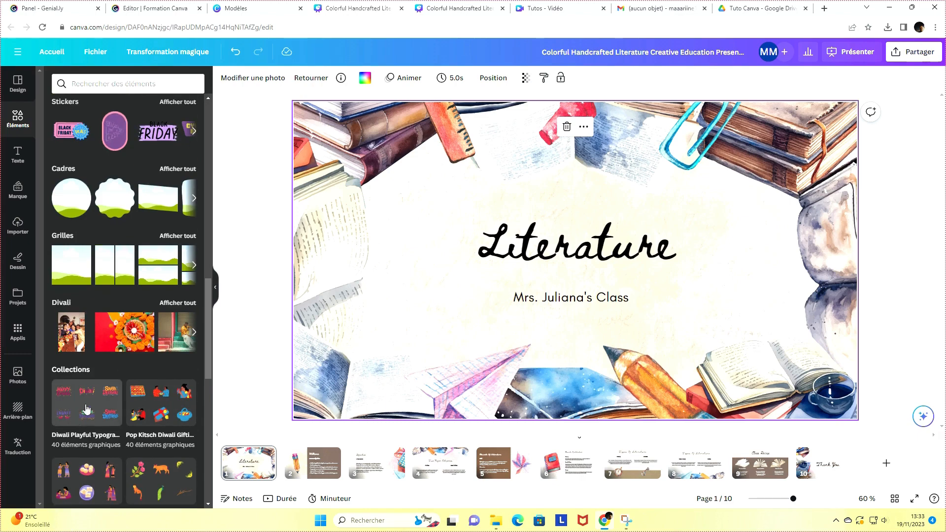
pyautogui.scroll(-3, 86, 407)
pyautogui.scroll(-3, 88, 457)
pyautogui.scroll(10, 97, 314)
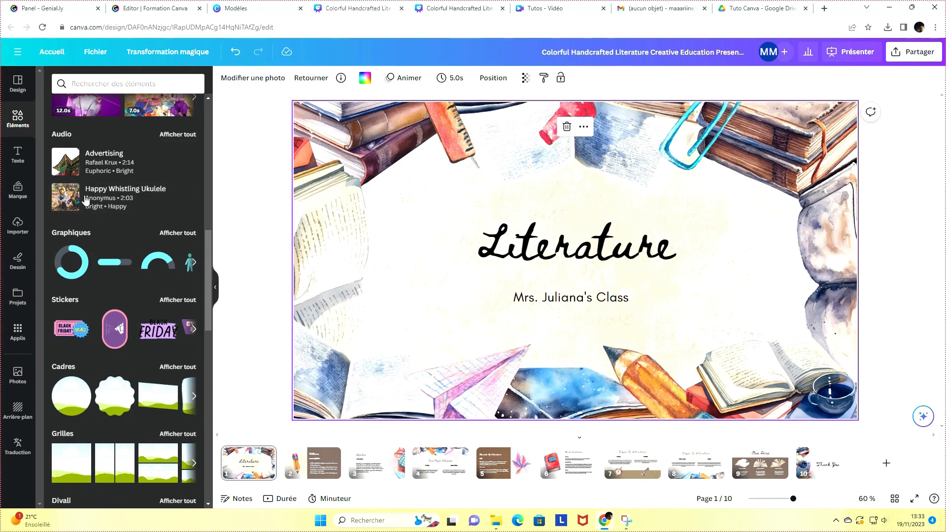
pyautogui.click(12, 127)
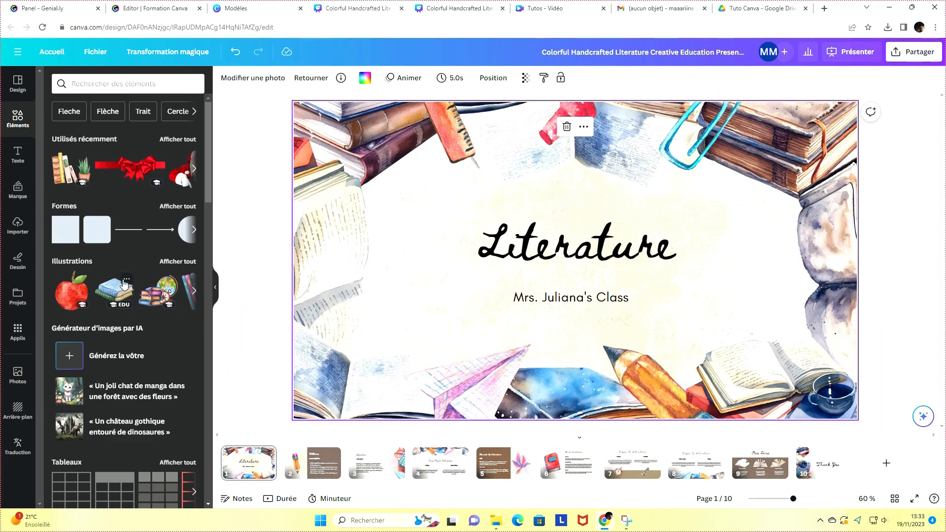
# - Add the illustration of a slanted row of colourful books from the magic recommendations to the title page
pyautogui.click(185, 262)
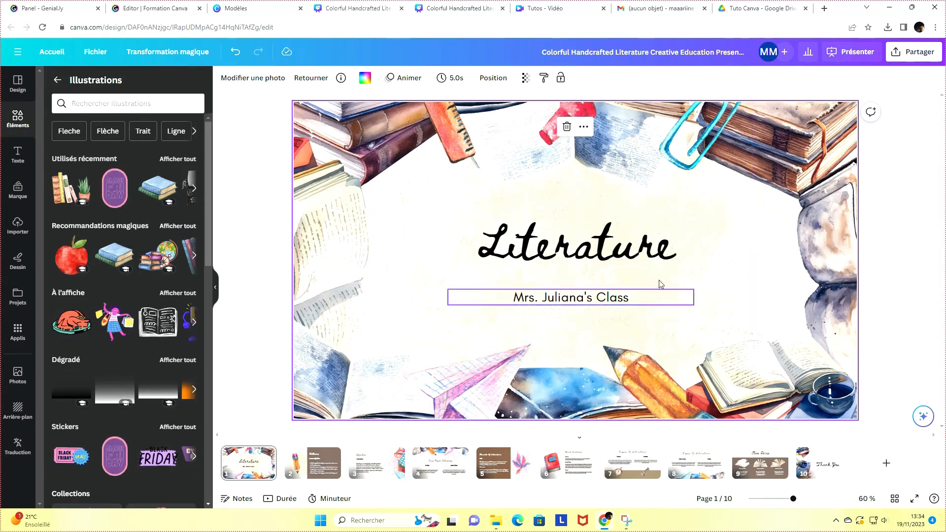
pyautogui.click(169, 228)
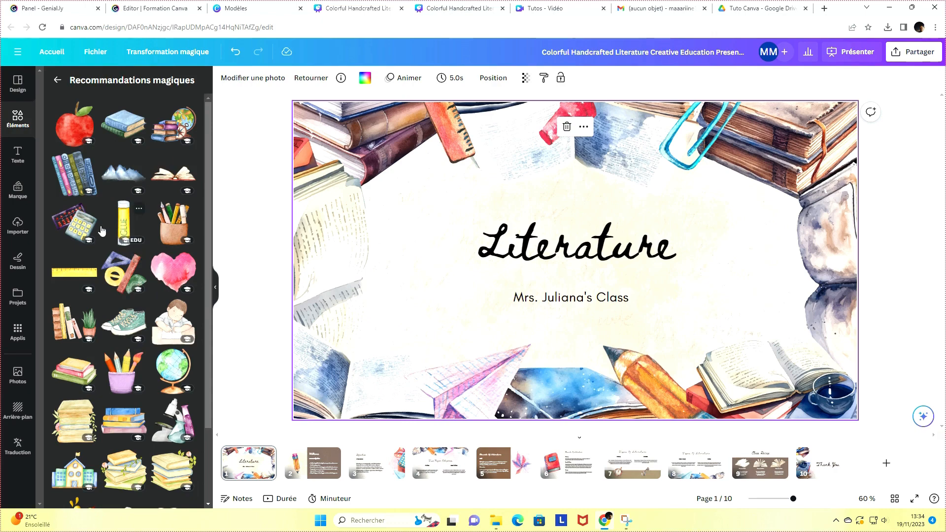
pyautogui.click(73, 173)
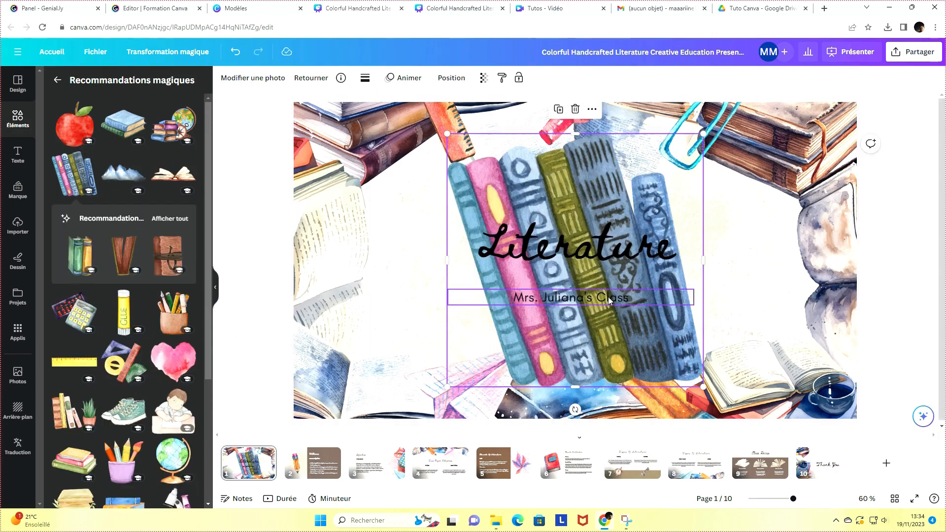
# - Shrink the books illustration, rotate it to a tilt and place it partly off the page's lower left edge
pyautogui.moveTo(607, 297); pyautogui.dragTo(378, 335)
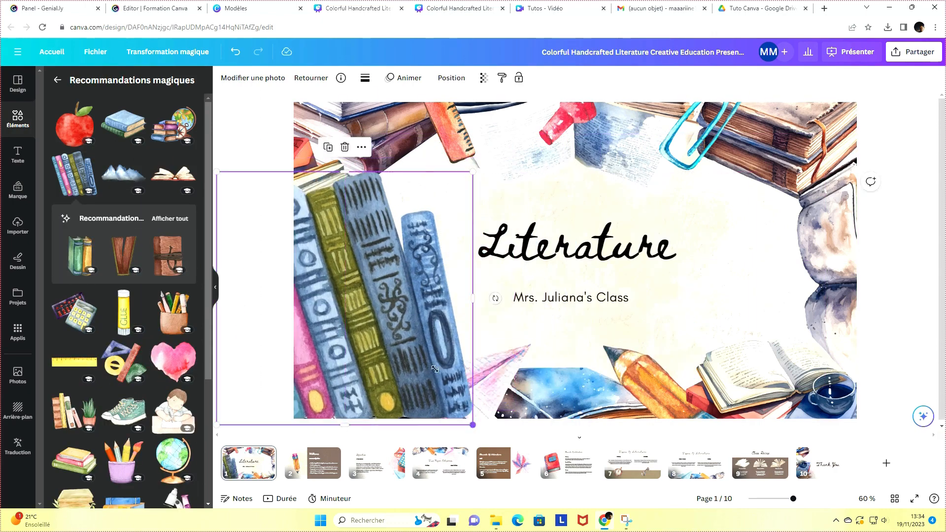
pyautogui.moveTo(472, 425); pyautogui.dragTo(357, 312)
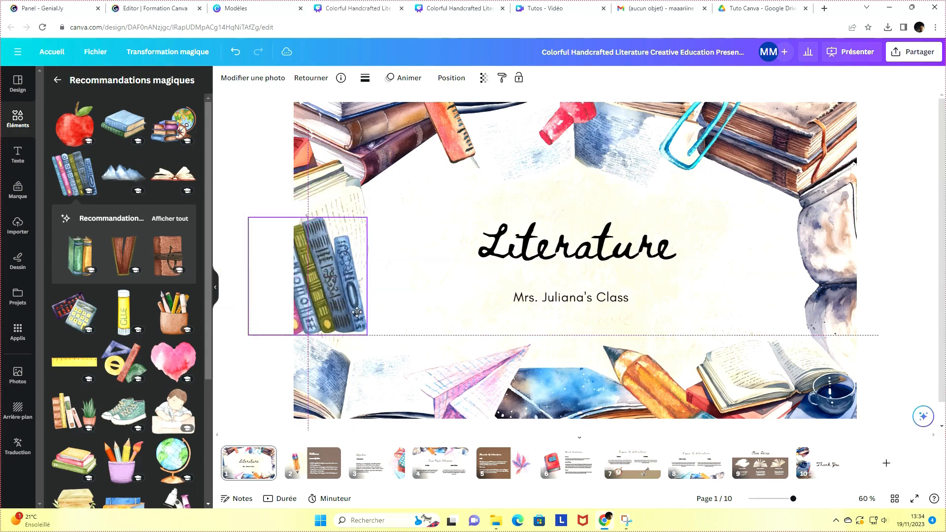
pyautogui.moveTo(307, 364); pyautogui.dragTo(385, 377)
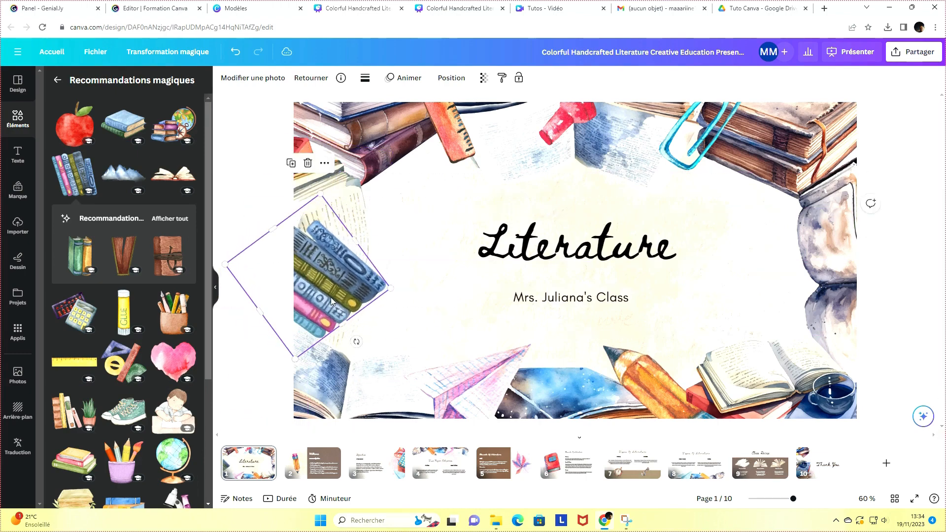
pyautogui.moveTo(330, 302); pyautogui.dragTo(312, 329)
pyautogui.click(447, 321)
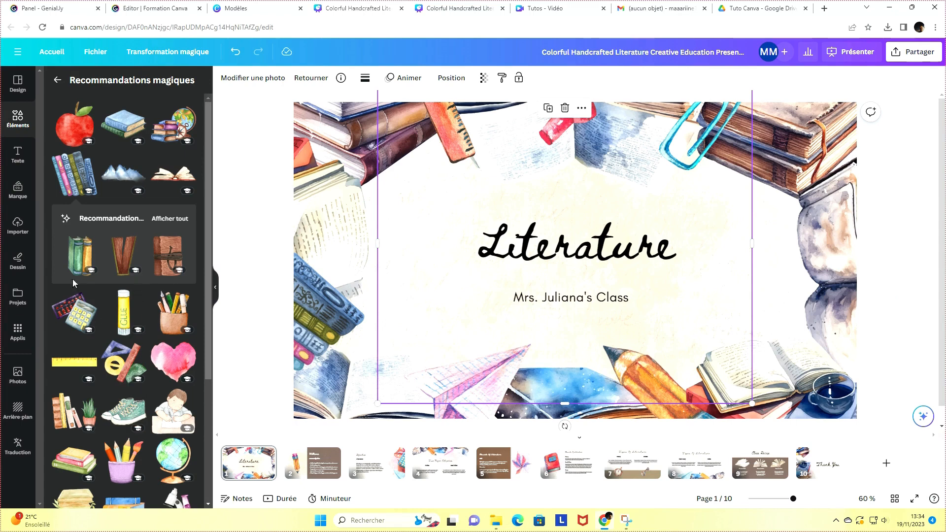
# - Shift the books illustration slightly further off the page's left edge and move the open-book illustration behind it a little upward
pyautogui.scroll(-2, 127, 342)
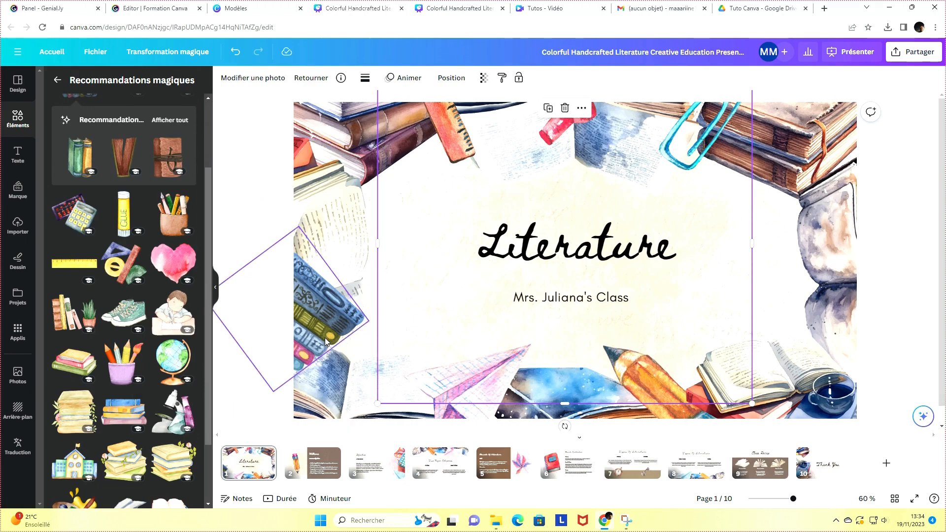
pyautogui.click(342, 276)
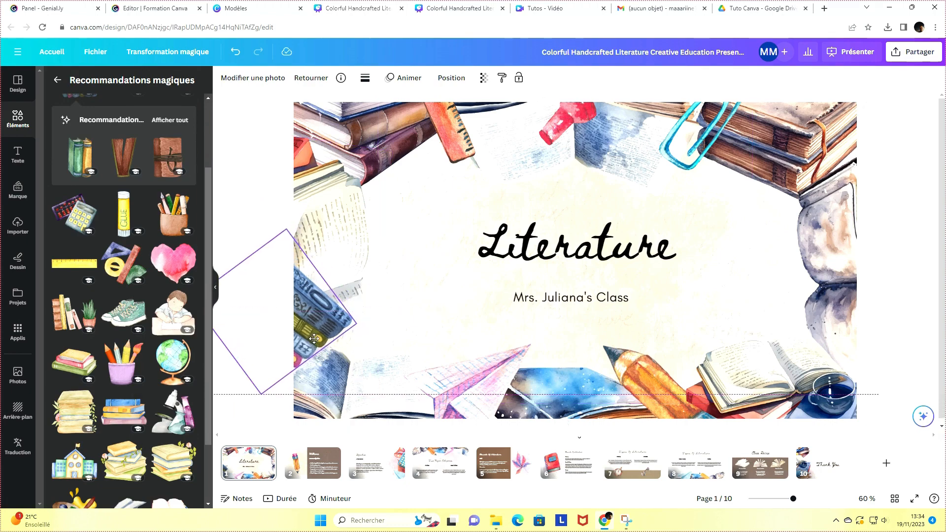
pyautogui.click(912, 263)
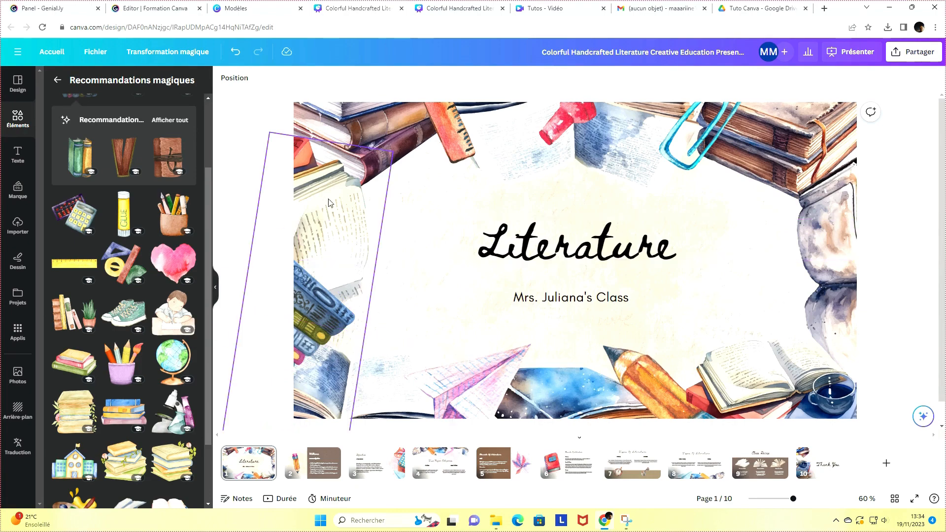
pyautogui.moveTo(327, 200); pyautogui.dragTo(320, 184)
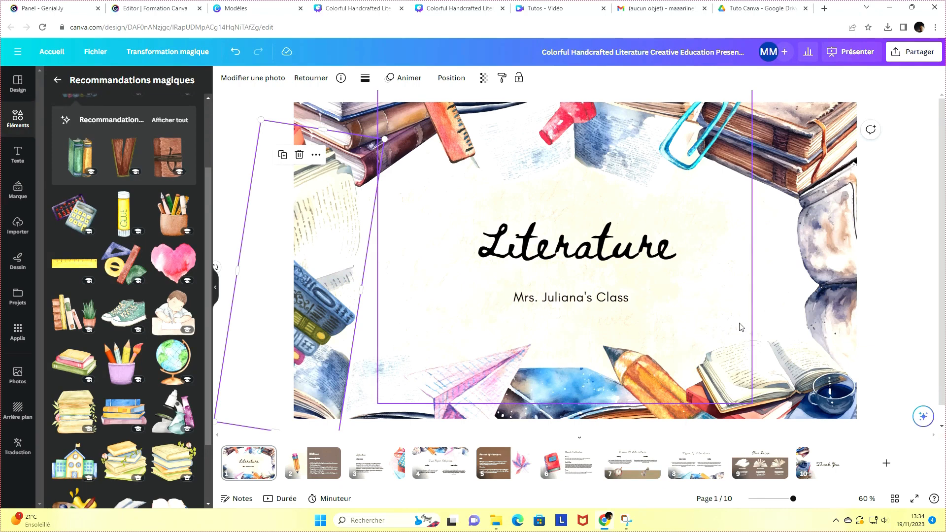
# - Browse the default text styles and the font combinations available for the design
pyautogui.click(14, 155)
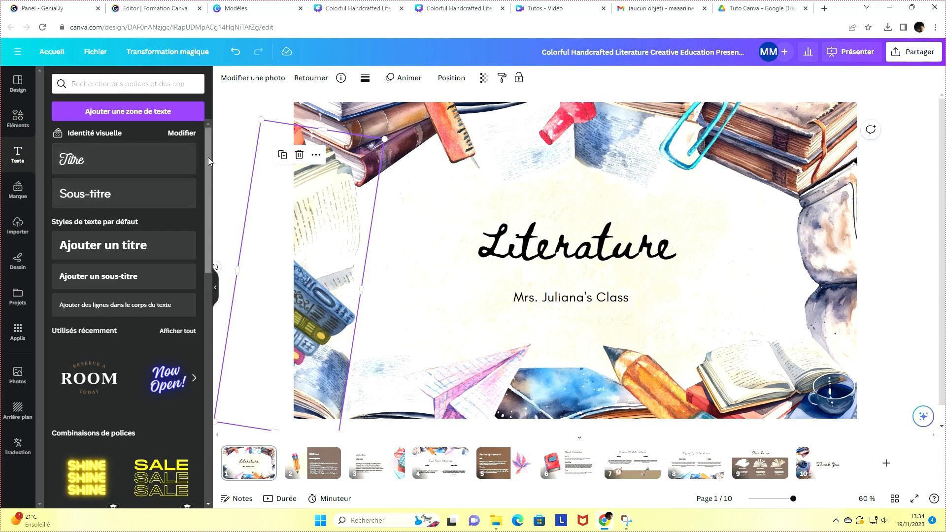
pyautogui.moveTo(208, 158); pyautogui.dragTo(208, 191)
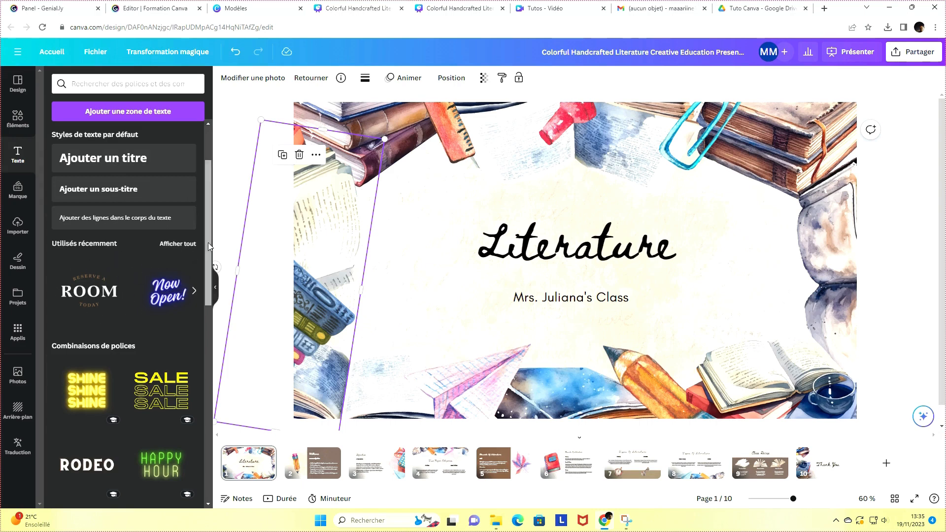
pyautogui.moveTo(208, 243); pyautogui.dragTo(200, 308)
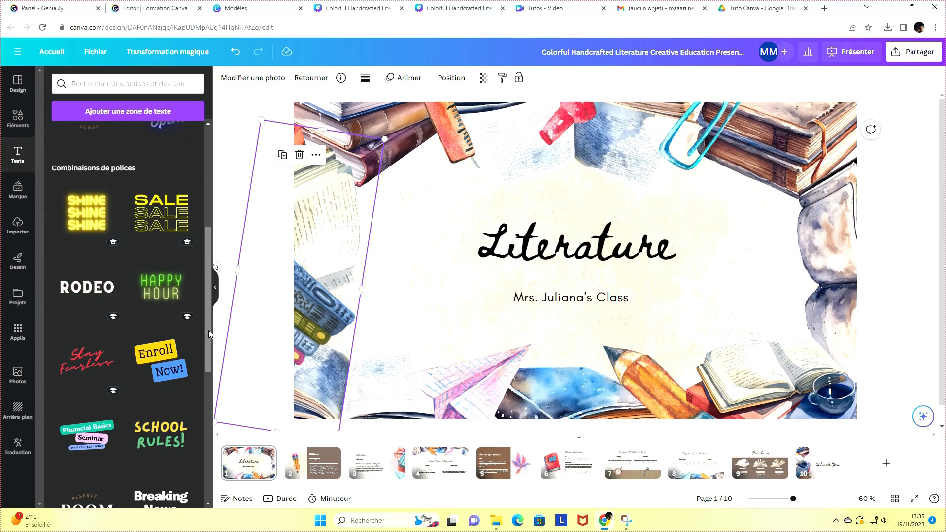
pyautogui.moveTo(209, 330); pyautogui.dragTo(206, 373)
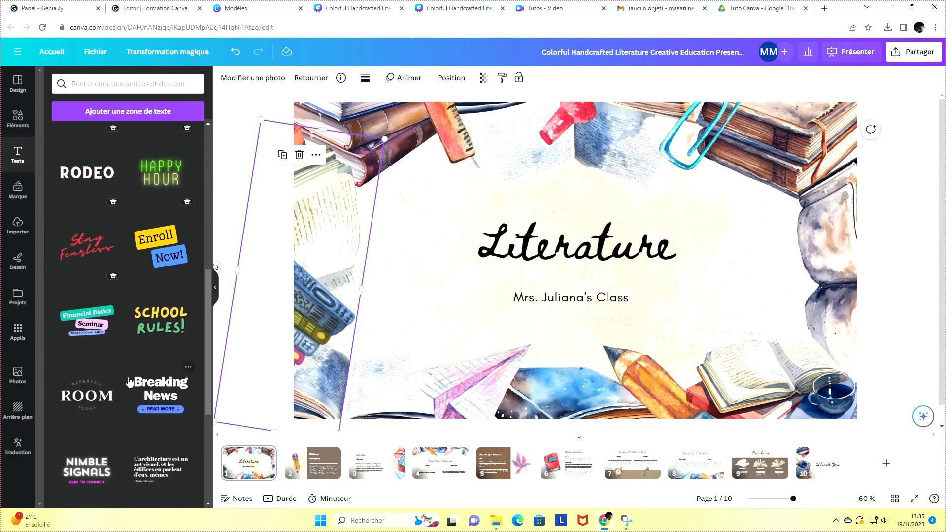
pyautogui.scroll(-4, 154, 396)
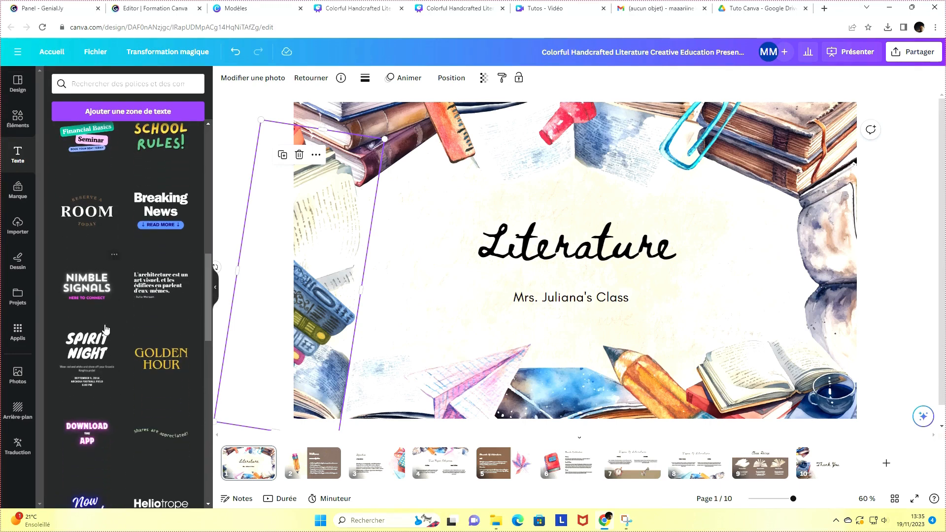
pyautogui.click(208, 420)
pyautogui.moveTo(207, 378); pyautogui.dragTo(202, 415)
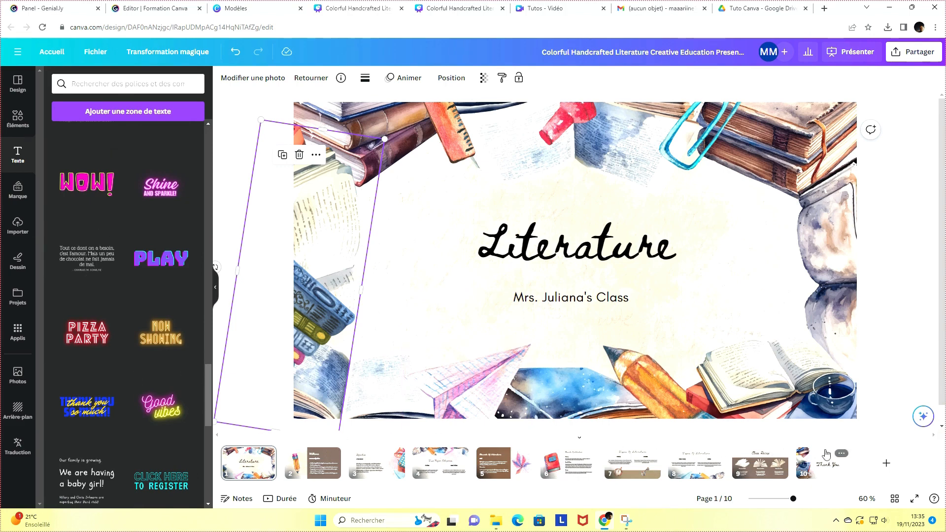
# - Add a blank page at the end of the presentation and insert the neon "Good vibes" font combination on it
pyautogui.click(886, 463)
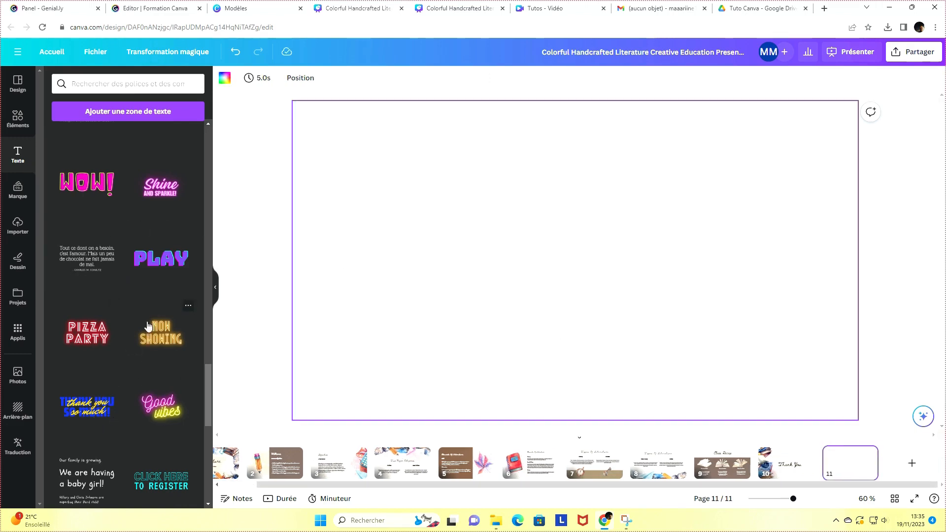
pyautogui.scroll(-2, 135, 257)
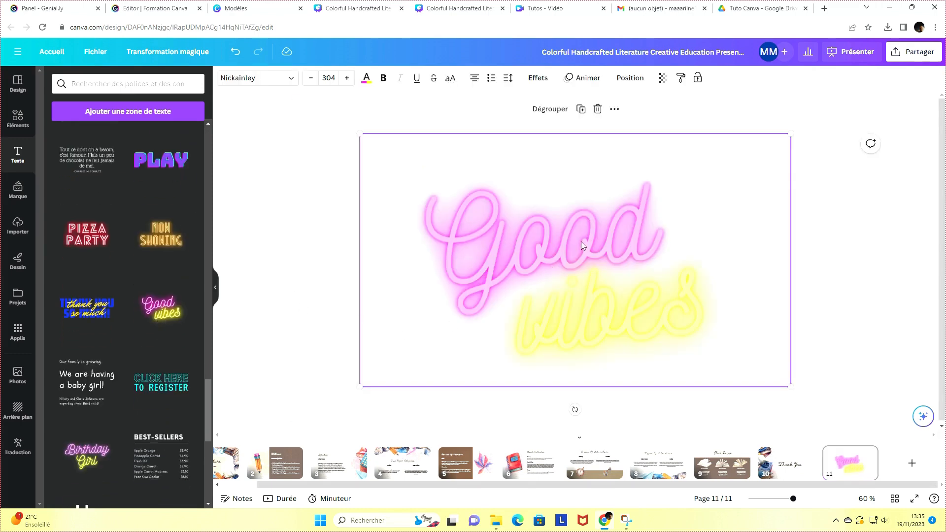
# - Replace the word "Good" in the neon text with "Bienvenue"
pyautogui.doubleClick(571, 238)
pyautogui.doubleClick(517, 226)
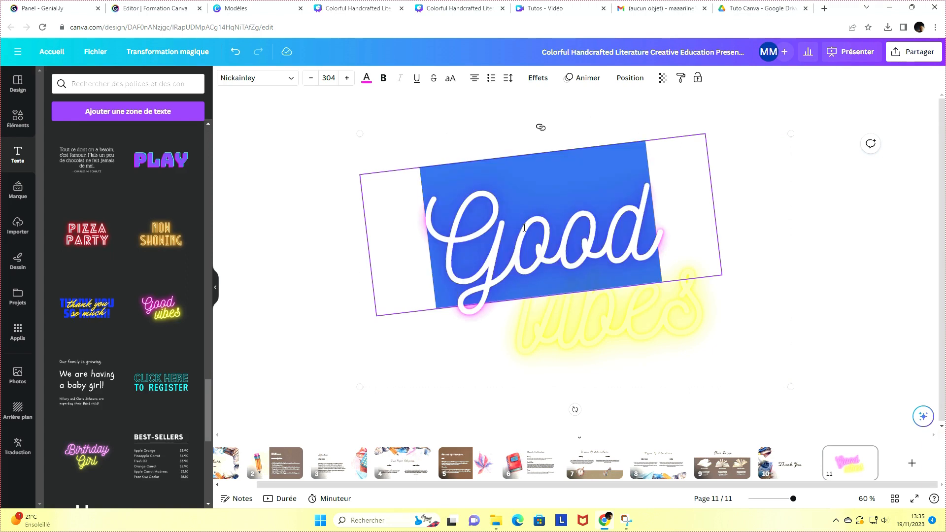
pyautogui.write('B')
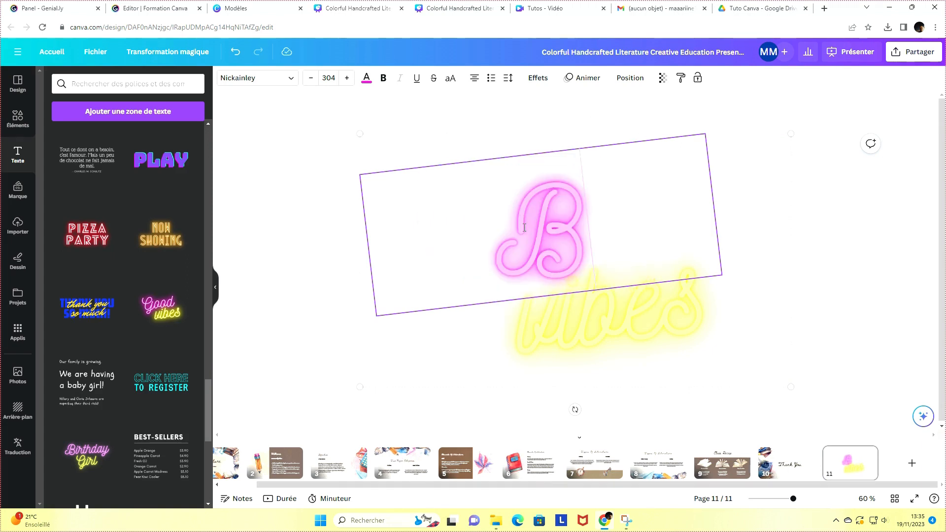
pyautogui.write('ienvenue')
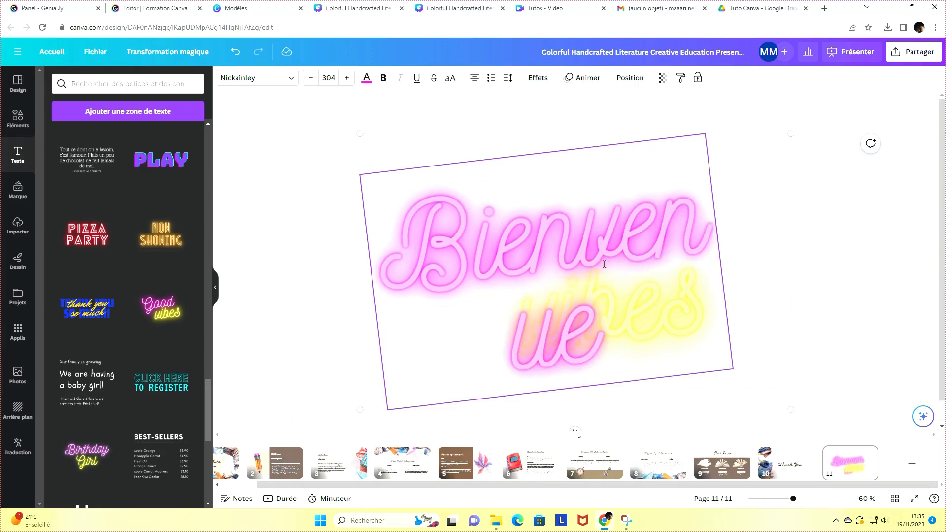
# - Reduce the font size of the whole neon word "Bienvenue" to 248 so it fits on one line
pyautogui.hotkey('ctrl', 'a')
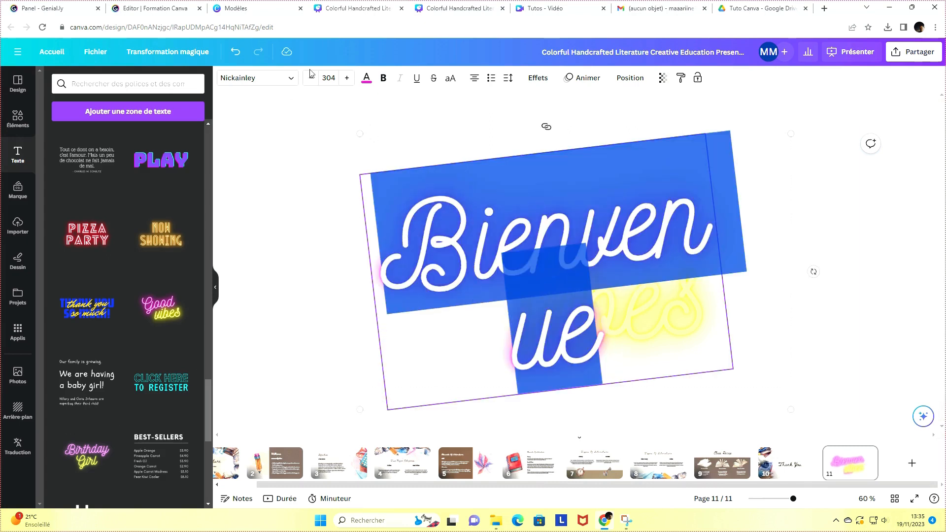
pyautogui.click(311, 79)
pyautogui.click(312, 78)
pyautogui.click(311, 78)
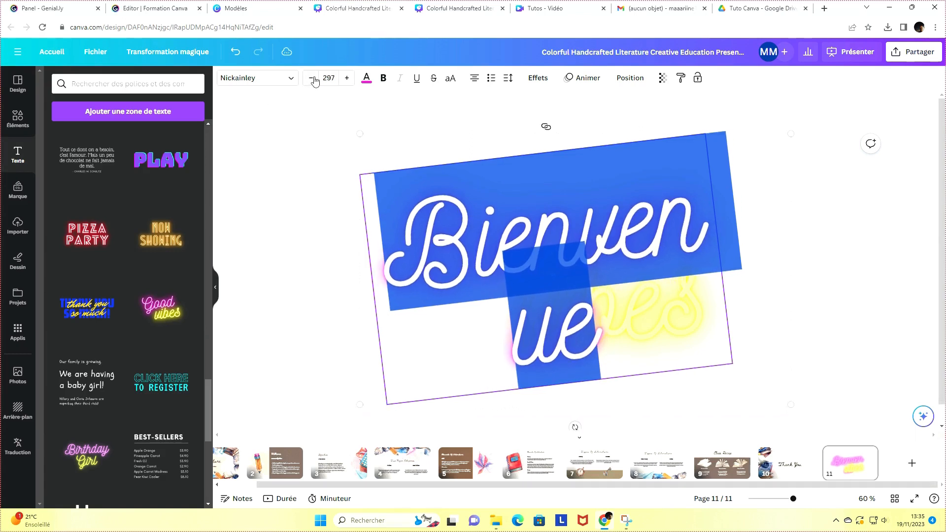
pyautogui.click(312, 79)
pyautogui.click(314, 79)
pyautogui.click(314, 79)
pyautogui.click(314, 79)
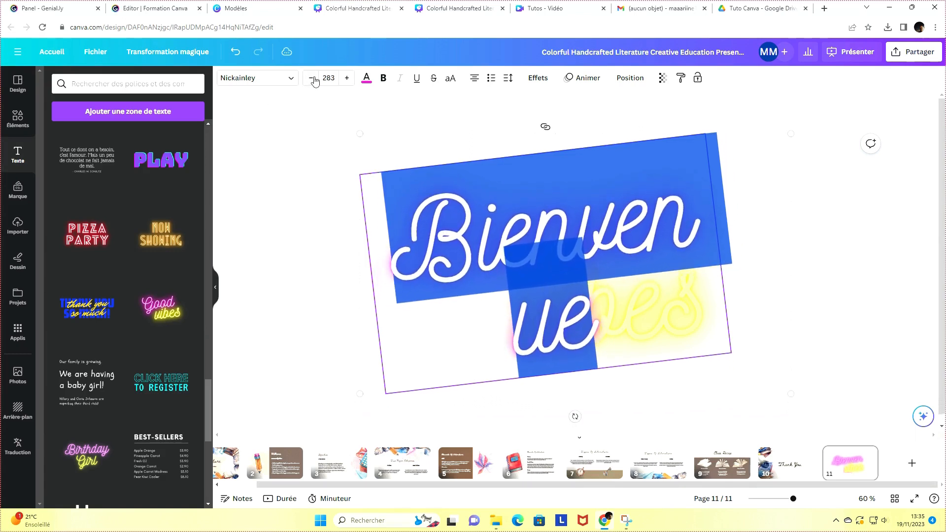
pyautogui.click(313, 78)
pyautogui.click(313, 79)
pyautogui.click(313, 79)
pyautogui.click(313, 79)
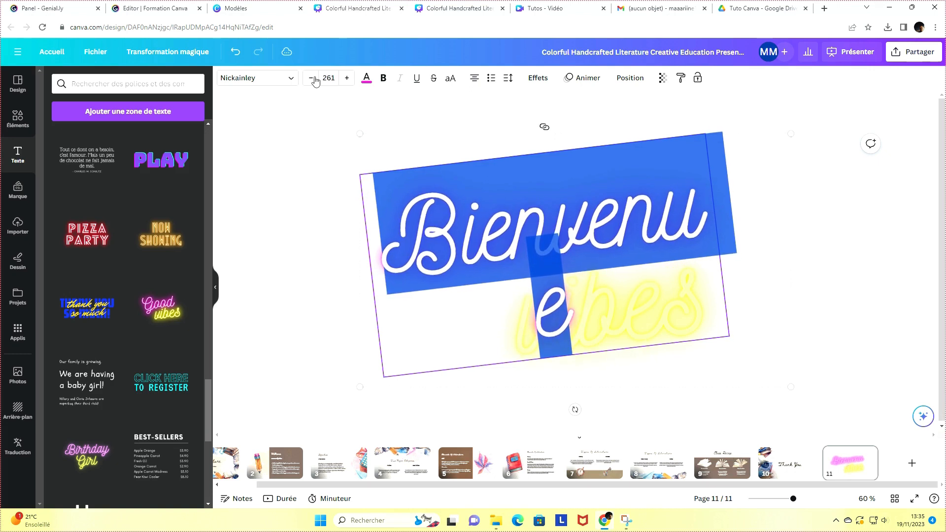
pyautogui.click(313, 78)
pyautogui.click(314, 79)
pyautogui.click(313, 78)
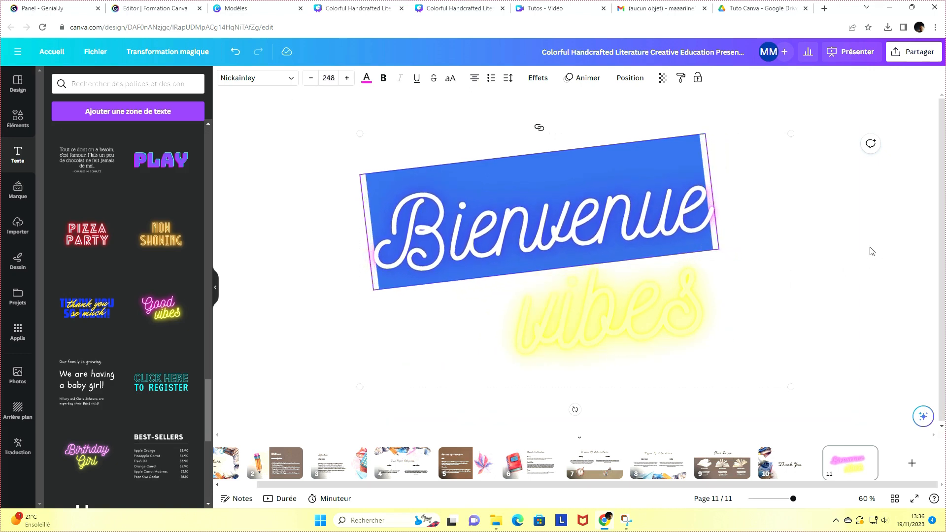
pyautogui.click(871, 251)
# - Replace the yellow neon word "vibes" with "au cdi"
pyautogui.click(624, 317)
pyautogui.click(566, 311)
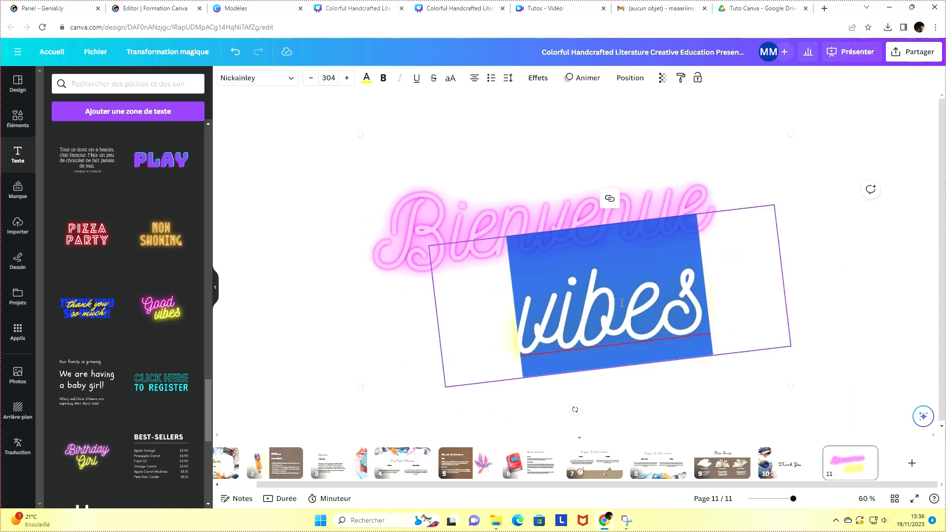
pyautogui.write('au c')
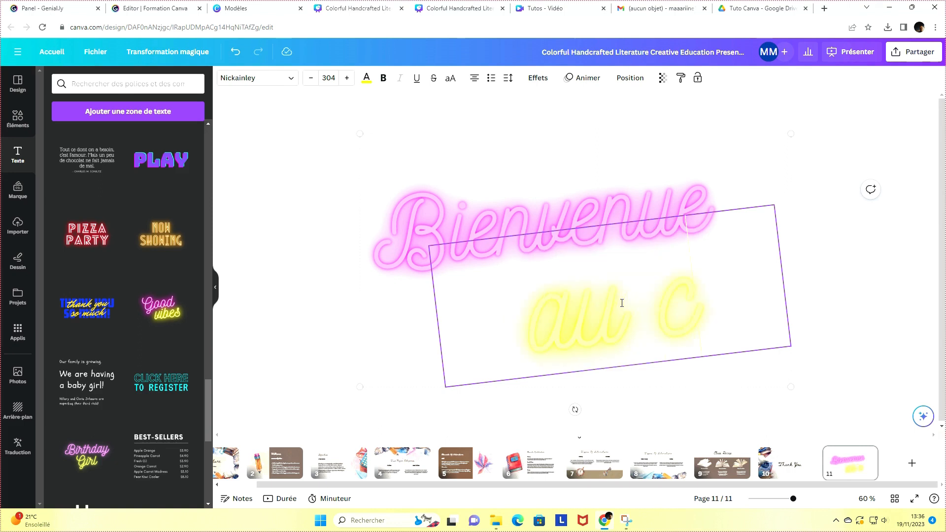
pyautogui.write('di')
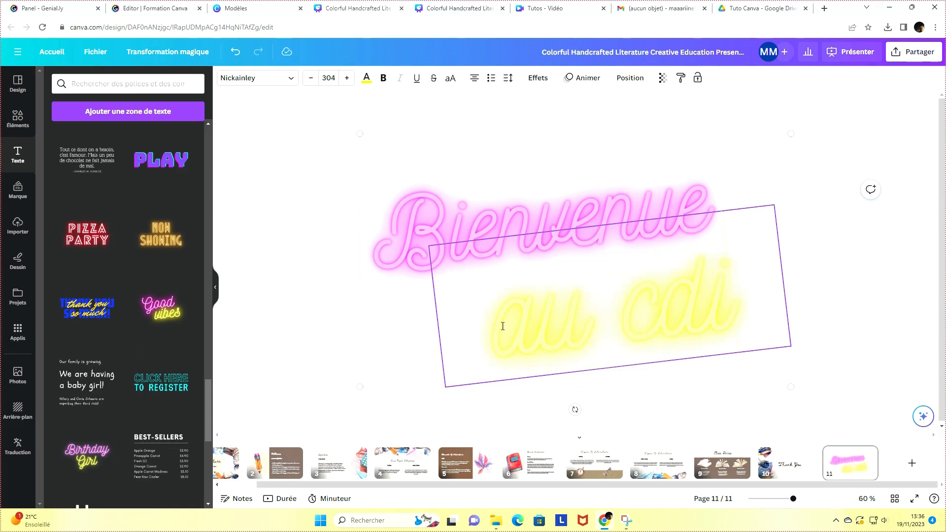
# - Recolour the neon text "au cdi" with the grey-violet shade from the books photo's colours
pyautogui.moveTo(503, 326); pyautogui.dragTo(766, 329)
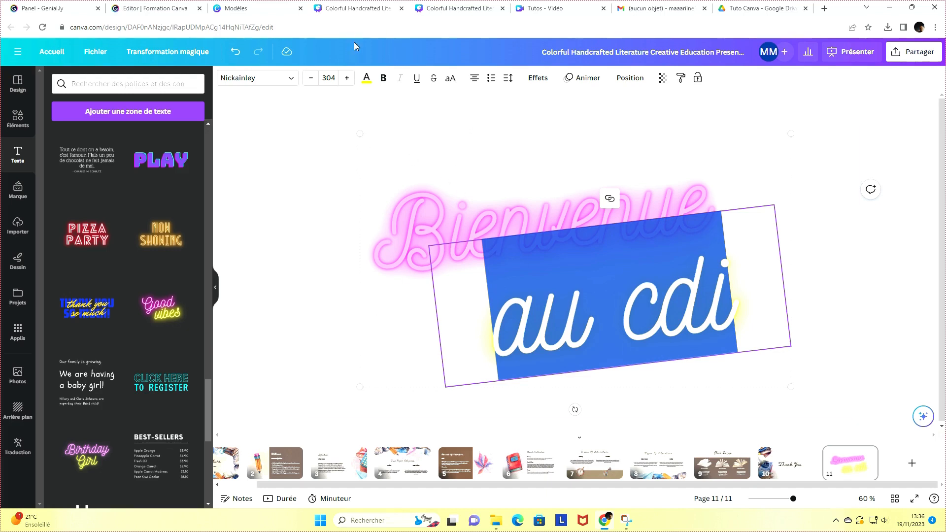
pyautogui.click(365, 78)
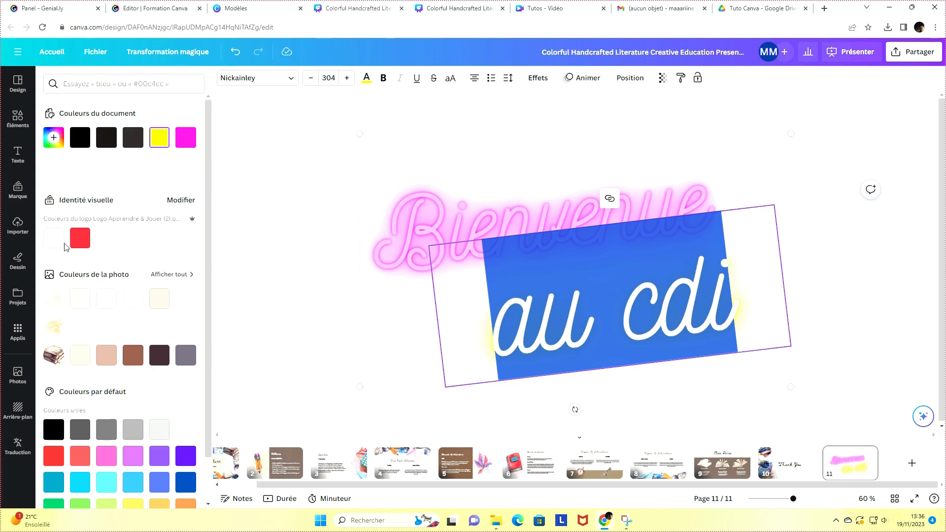
pyautogui.click(186, 355)
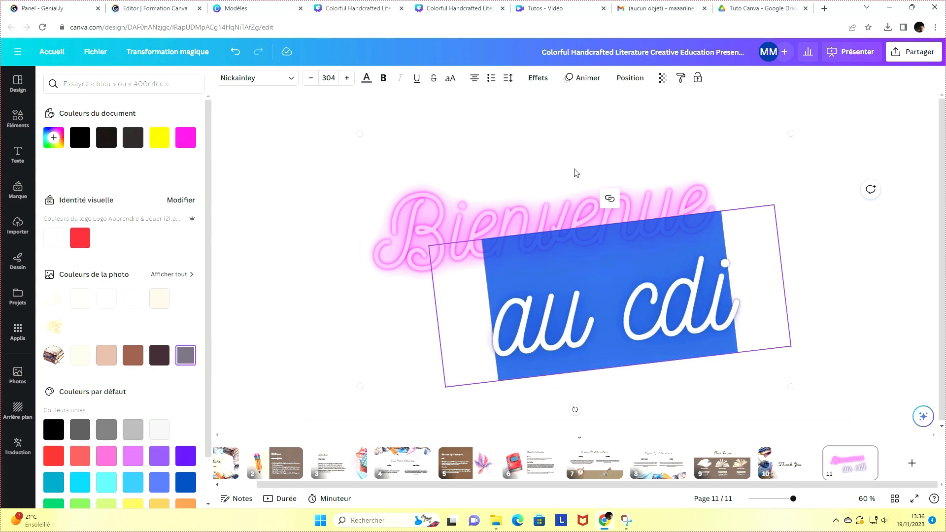
pyautogui.click(639, 338)
pyautogui.click(837, 314)
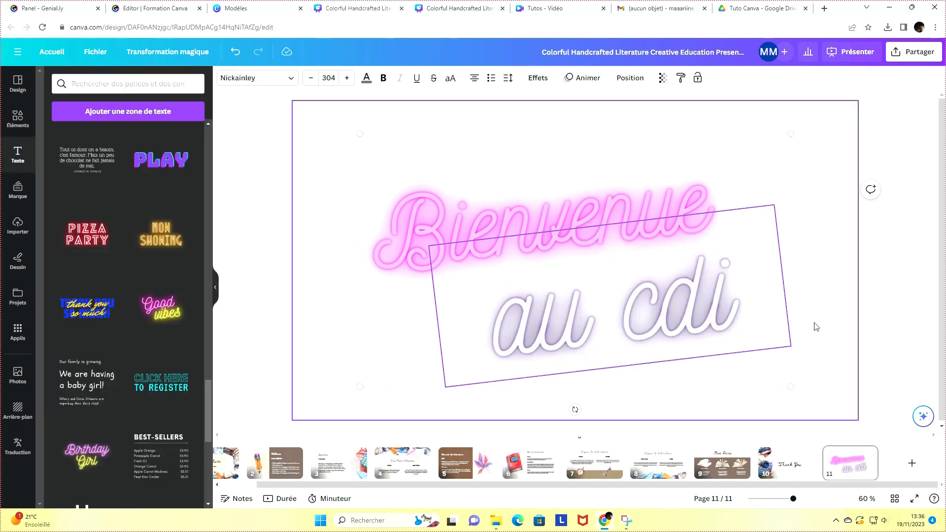
pyautogui.click(686, 243)
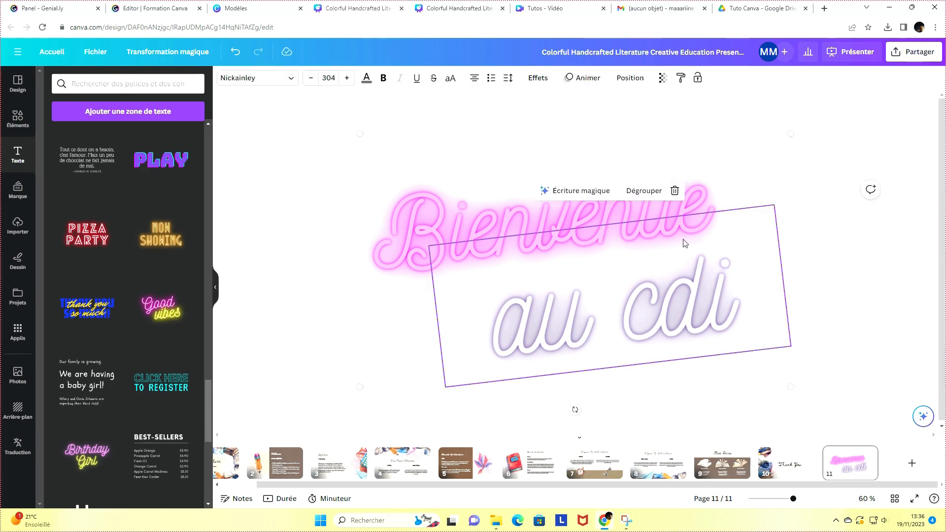
pyautogui.moveTo(412, 199); pyautogui.dragTo(487, 220)
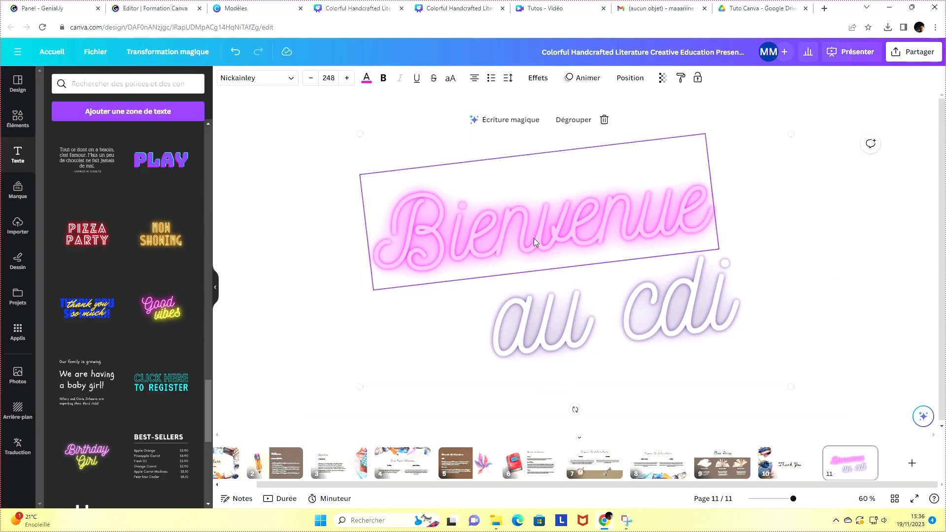
pyautogui.click(839, 261)
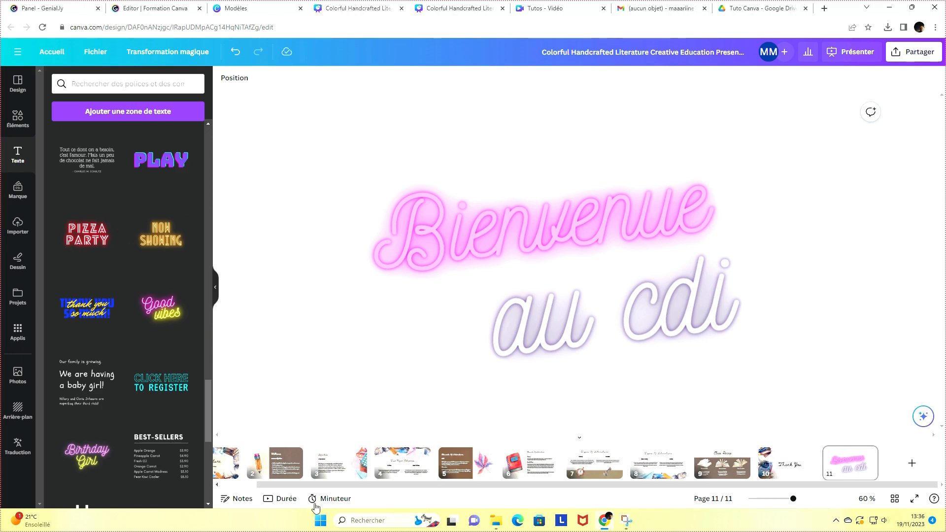
# - Go to the first page and look through the uploaded images, videos and audio files
pyautogui.click(227, 463)
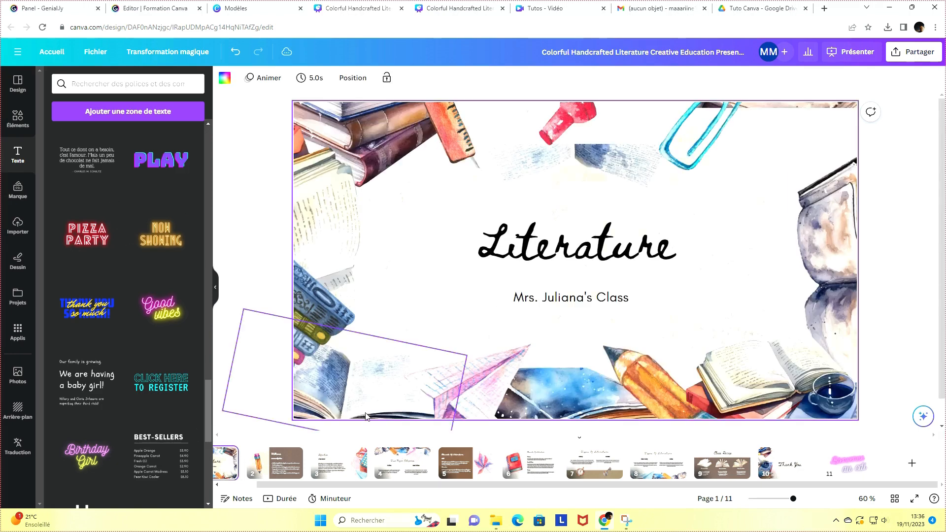
pyautogui.scroll(10, 135, 215)
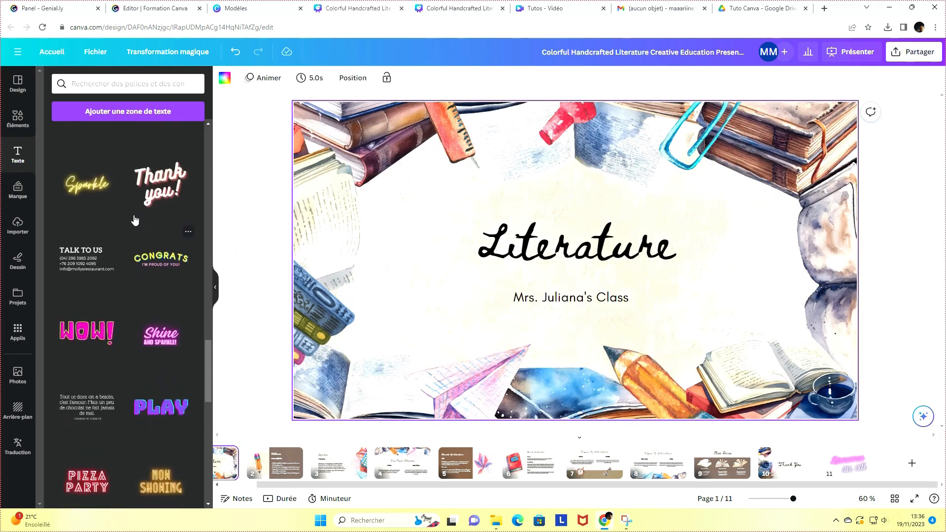
pyautogui.scroll(8, 132, 217)
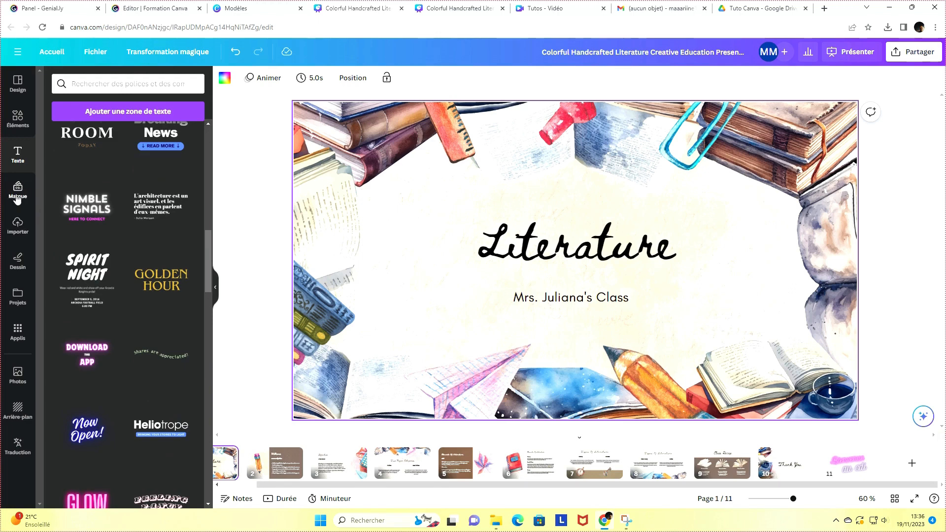
pyautogui.click(19, 227)
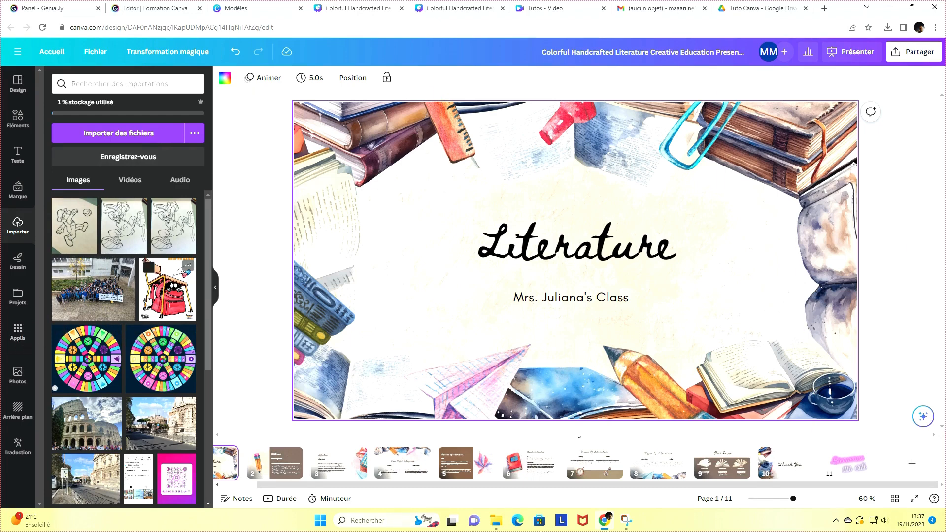
pyautogui.click(131, 180)
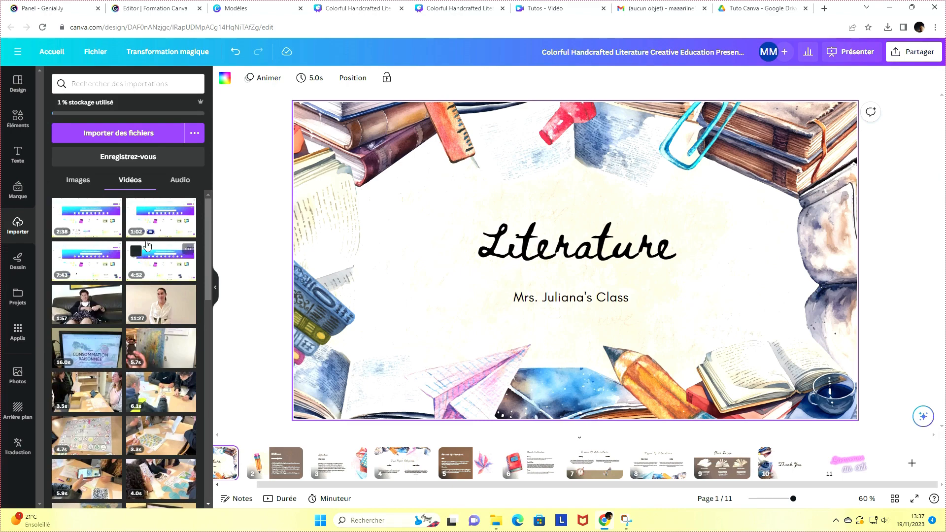
pyautogui.click(179, 181)
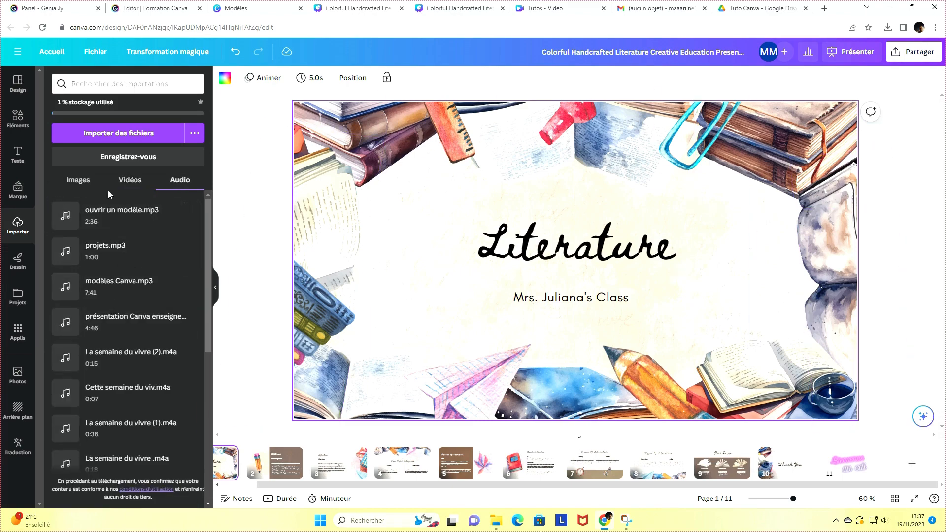
pyautogui.click(78, 186)
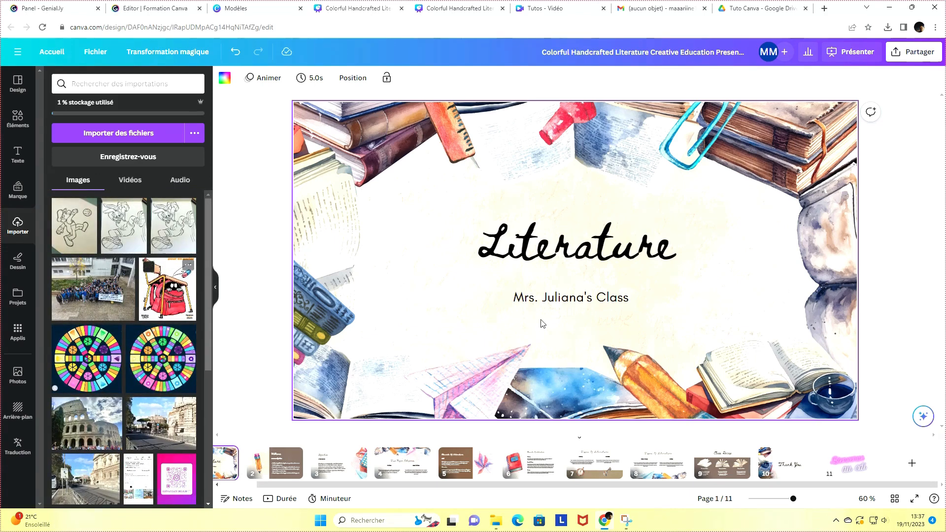
# - Try the uploaded basketball character drawing on the first page at a reduced size, and delete it
pyautogui.moveTo(75, 229); pyautogui.dragTo(600, 272)
pyautogui.moveTo(605, 330); pyautogui.dragTo(446, 338)
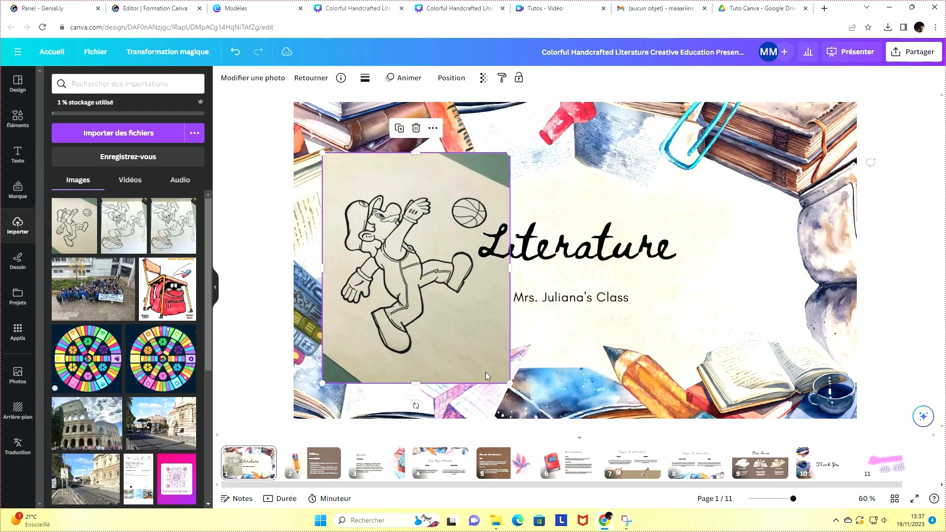
pyautogui.moveTo(510, 384); pyautogui.dragTo(478, 343)
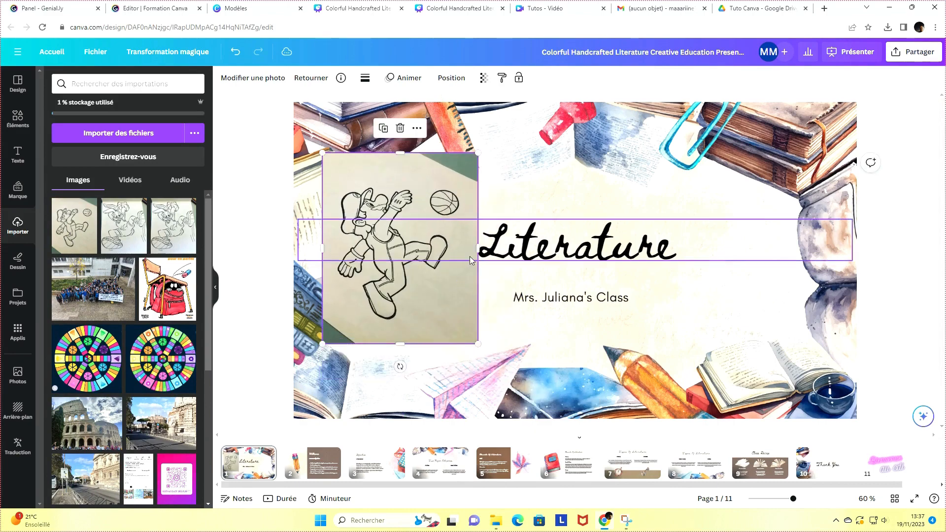
pyautogui.moveTo(484, 251); pyautogui.dragTo(422, 282)
pyautogui.press('Delete')
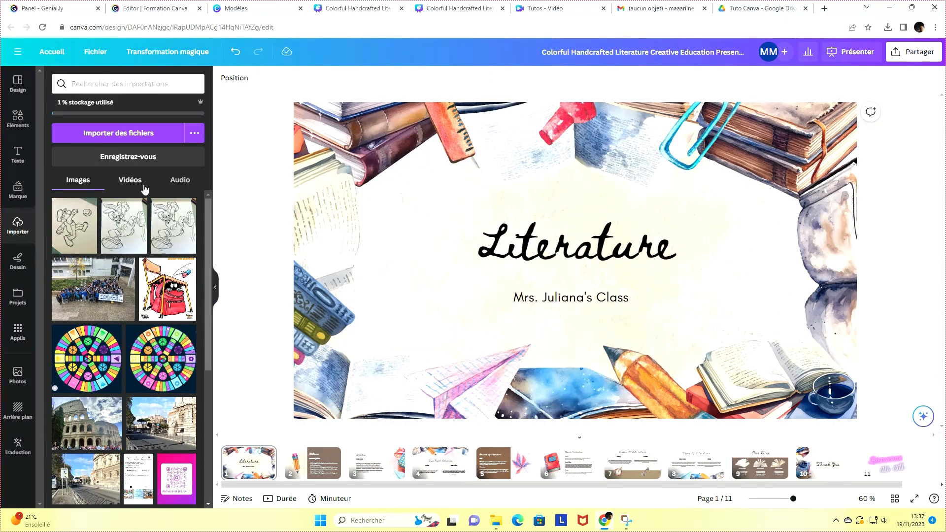
# - Check the video and audio uploads once more, and open the drawing tools on the last page
pyautogui.click(130, 180)
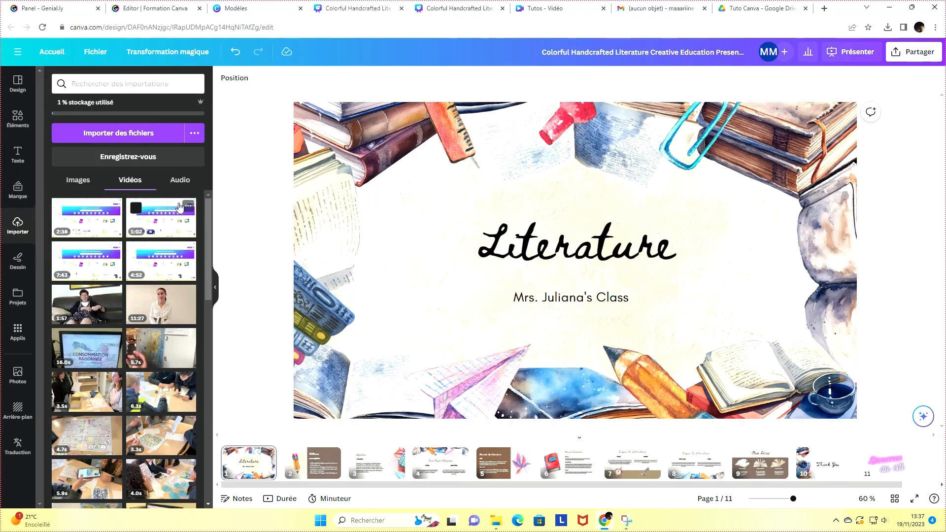
pyautogui.click(180, 180)
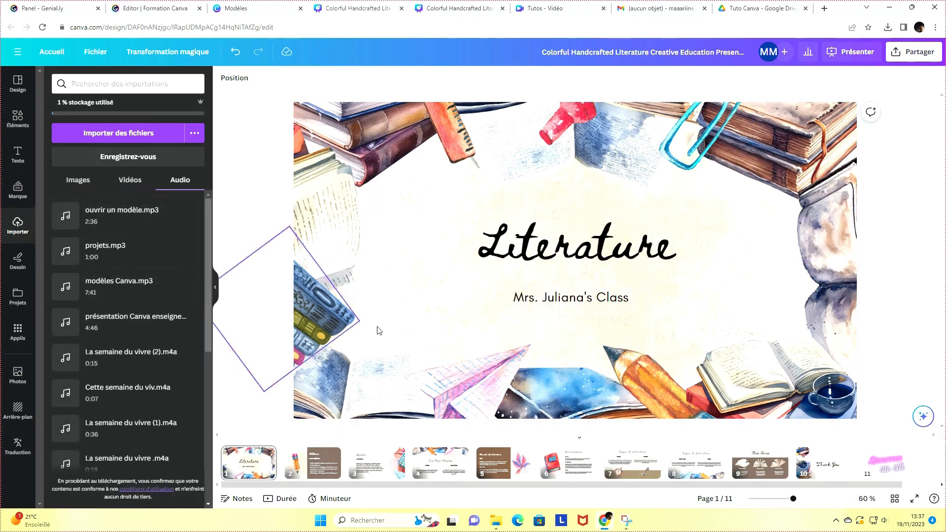
pyautogui.click(20, 265)
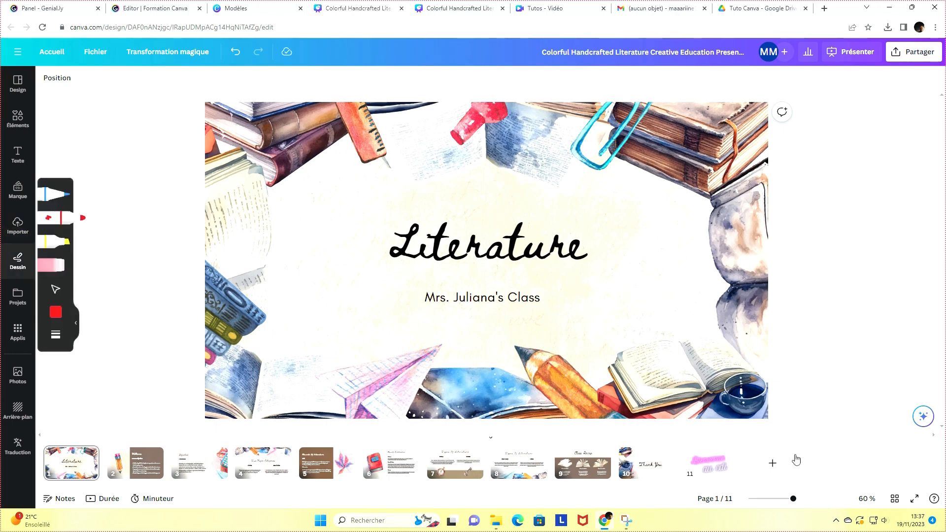
pyautogui.click(708, 468)
# - Draw freehand test strokes across the neon text with the red marker, the blue pen and the yellow highlighter
pyautogui.moveTo(648, 390)
pyautogui.mouseDown()
pyautogui.moveTo(454, 212)
pyautogui.moveTo(213, 248)
pyautogui.mouseUp()
pyautogui.moveTo(331, 182)
pyautogui.mouseDown()
pyautogui.moveTo(527, 180)
pyautogui.moveTo(397, 317)
pyautogui.moveTo(370, 320)
pyautogui.mouseUp()
pyautogui.click(45, 196)
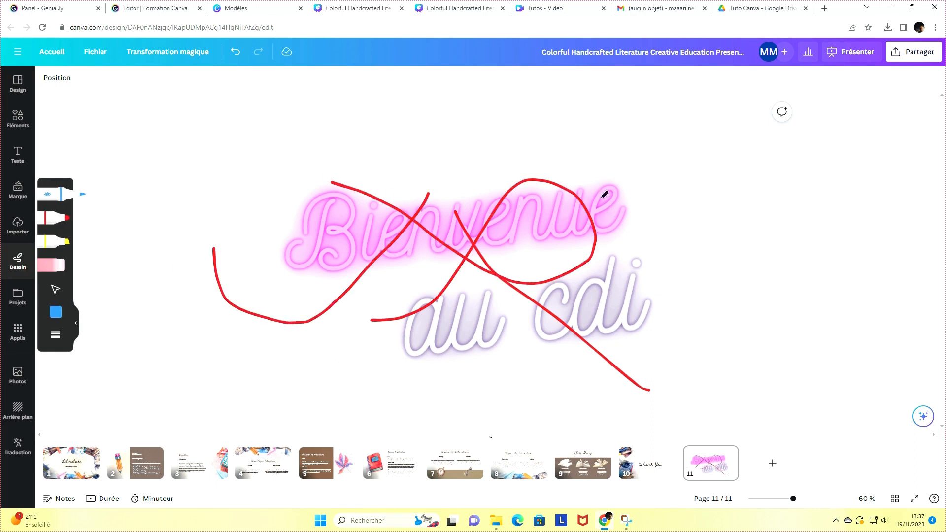
pyautogui.moveTo(604, 194)
pyautogui.mouseDown()
pyautogui.moveTo(554, 205)
pyautogui.moveTo(275, 328)
pyautogui.moveTo(310, 194)
pyautogui.moveTo(492, 295)
pyautogui.moveTo(638, 245)
pyautogui.moveTo(582, 185)
pyautogui.moveTo(455, 307)
pyautogui.moveTo(294, 235)
pyautogui.moveTo(549, 245)
pyautogui.mouseUp()
pyautogui.click(58, 241)
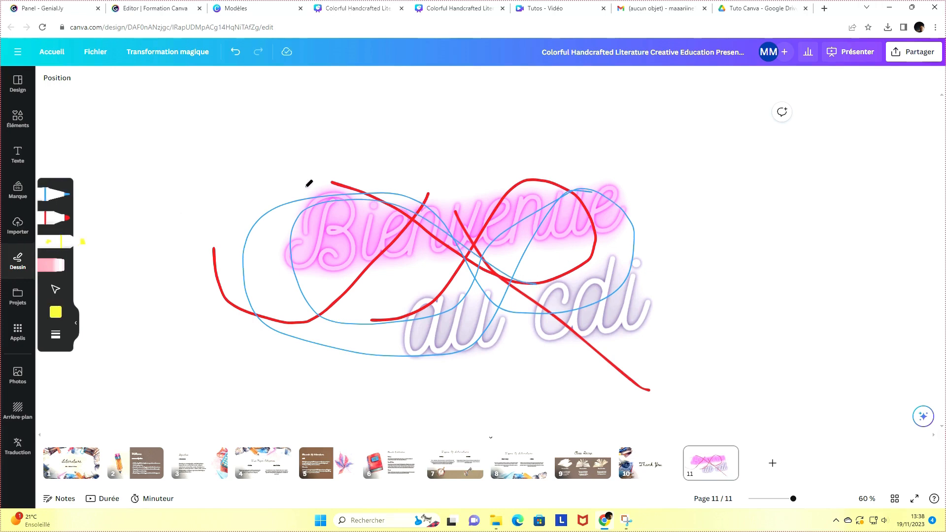
pyautogui.moveTo(308, 183)
pyautogui.mouseDown()
pyautogui.moveTo(652, 183)
pyautogui.moveTo(553, 219)
pyautogui.moveTo(382, 327)
pyautogui.mouseUp()
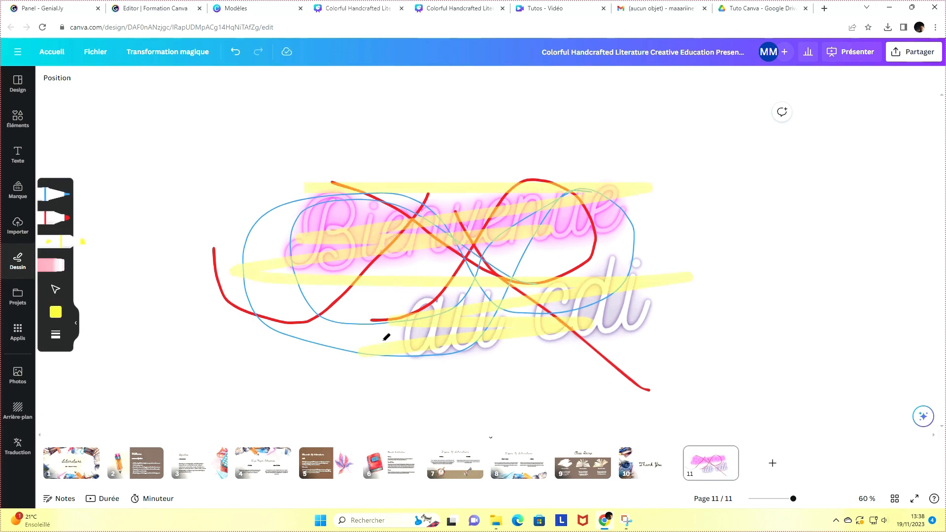
# - Erase all the red, blue and yellow test strokes from the neon text page
pyautogui.click(55, 265)
pyautogui.moveTo(401, 201); pyautogui.dragTo(297, 266)
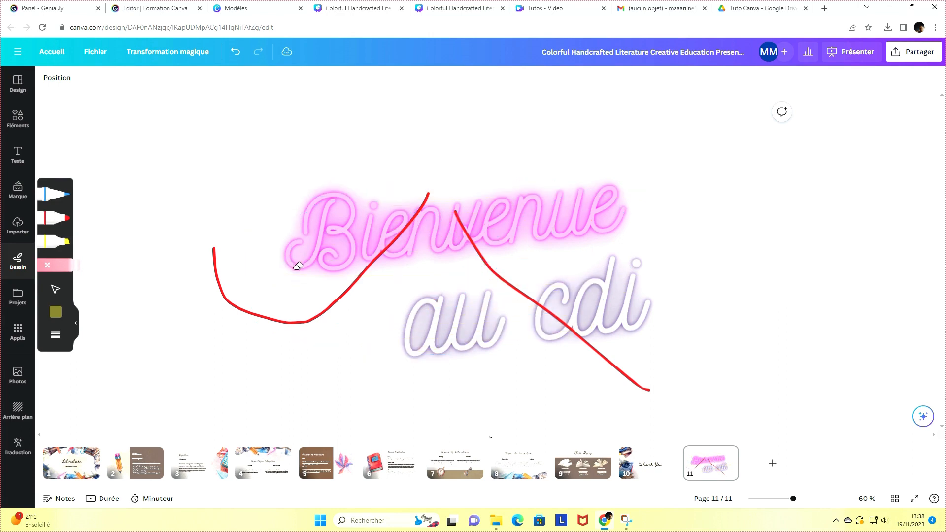
pyautogui.moveTo(445, 204); pyautogui.dragTo(520, 289)
pyautogui.moveTo(591, 260); pyautogui.dragTo(460, 319)
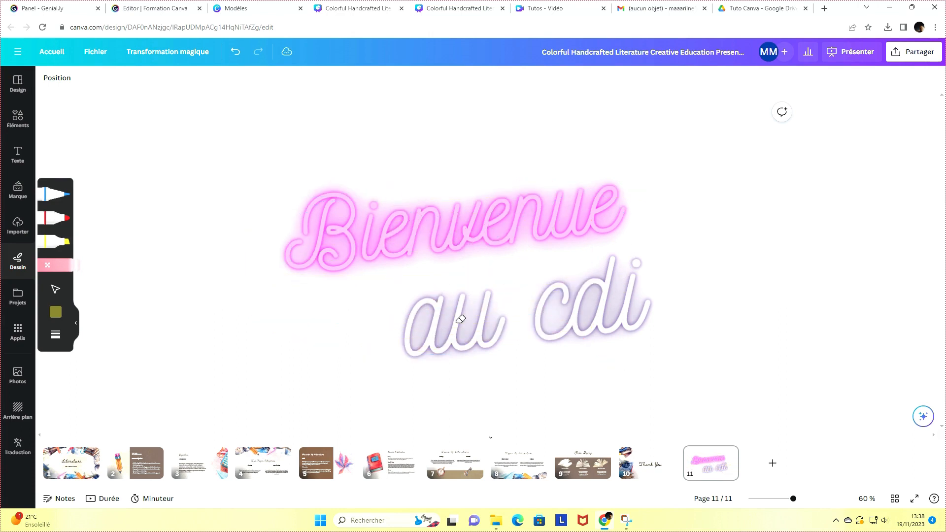
# - Draw a red heart by hand with the marker over the middle of the word "Bienvenue"
pyautogui.click(55, 217)
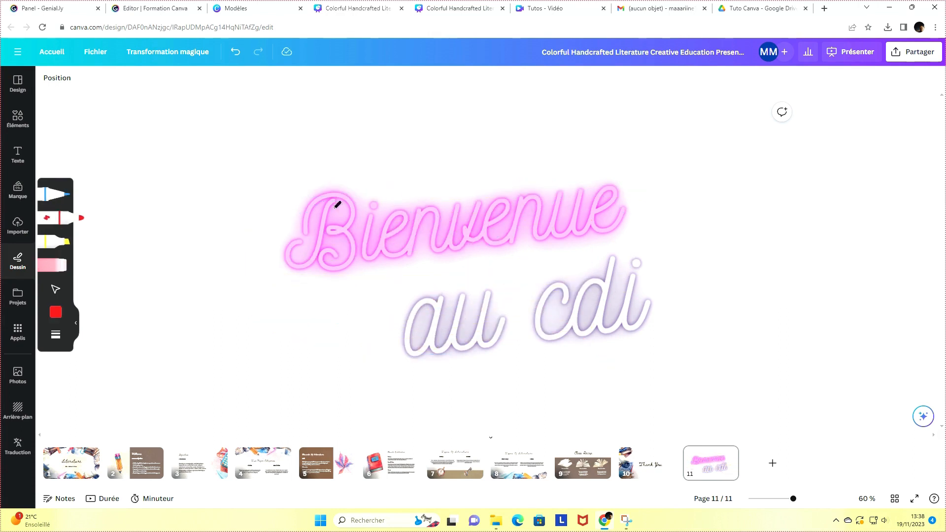
pyautogui.moveTo(457, 174)
pyautogui.mouseDown()
pyautogui.moveTo(445, 149)
pyautogui.moveTo(426, 176)
pyautogui.moveTo(477, 222)
pyautogui.moveTo(505, 176)
pyautogui.moveTo(479, 149)
pyautogui.moveTo(453, 164)
pyautogui.mouseUp()
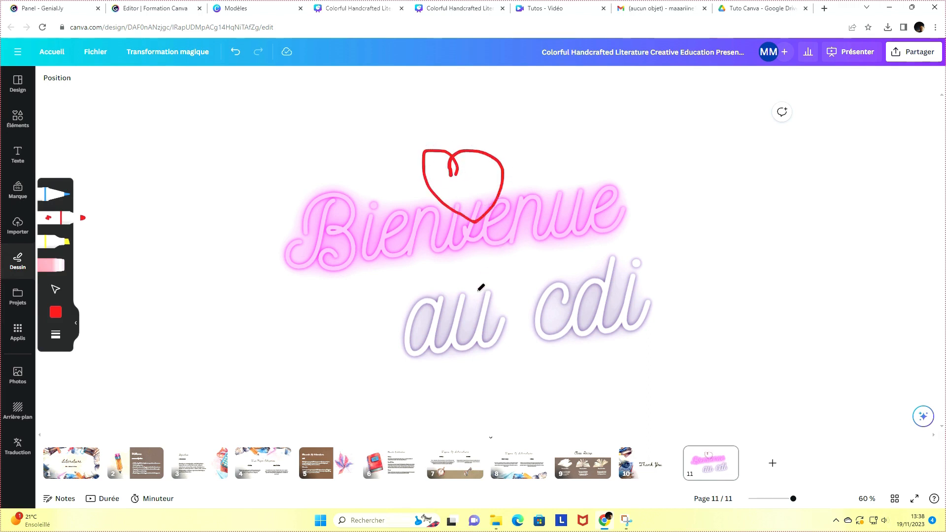
# - Set the marker colour to magenta and draw a heart by hand at the right end of "Bienvenue"
pyautogui.click(54, 314)
pyautogui.click(105, 345)
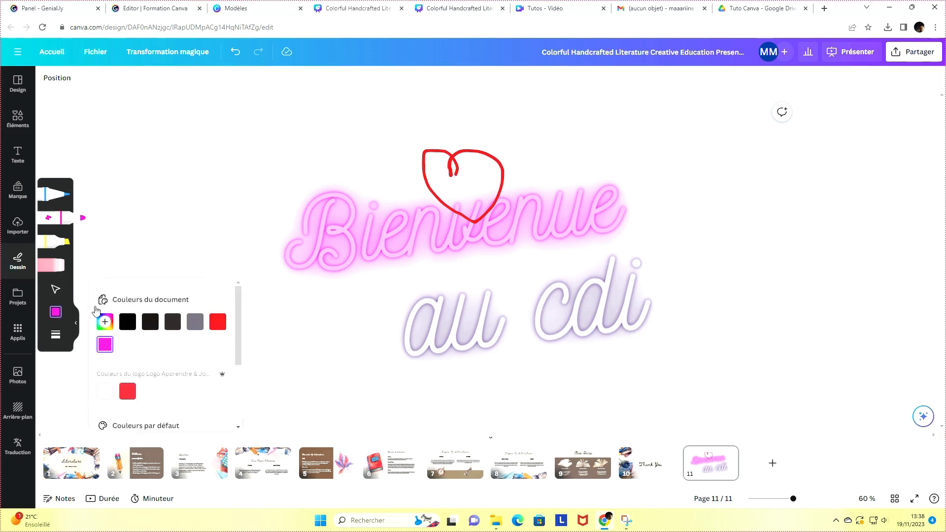
pyautogui.moveTo(678, 199)
pyautogui.mouseDown()
pyautogui.moveTo(655, 180)
pyautogui.moveTo(633, 201)
pyautogui.moveTo(688, 246)
pyautogui.moveTo(717, 212)
pyautogui.moveTo(727, 176)
pyautogui.moveTo(681, 187)
pyautogui.mouseUp()
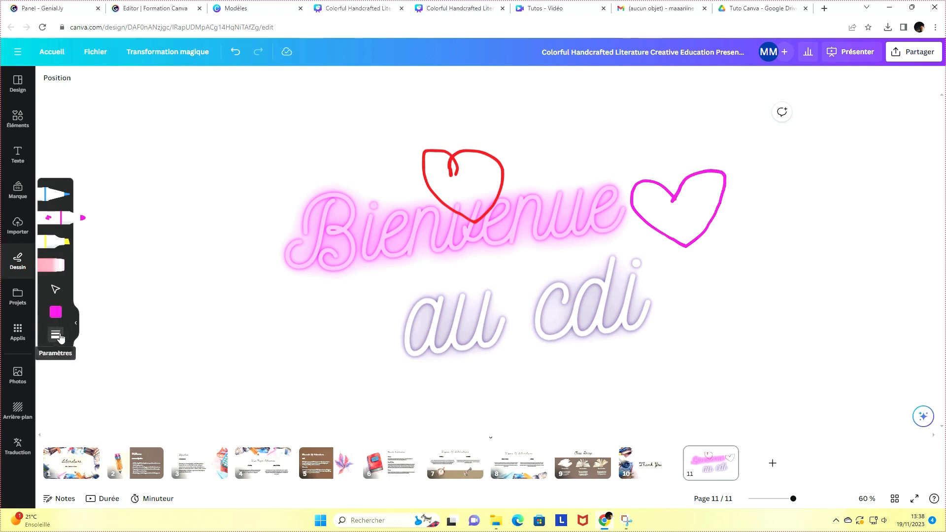
# - Set the marker thickness to 1 and draw a thin heart by hand to the left of "au cdi"
pyautogui.click(55, 336)
pyautogui.moveTo(108, 347); pyautogui.dragTo(84, 347)
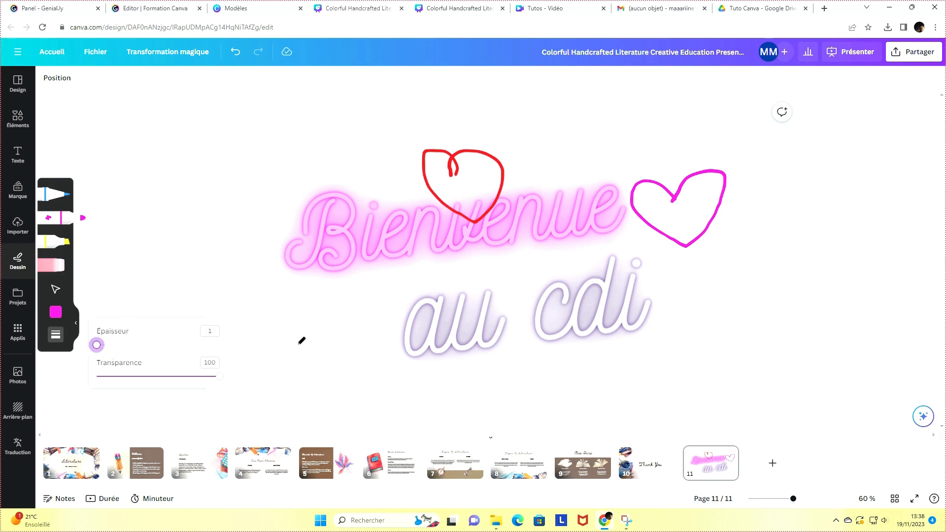
pyautogui.moveTo(298, 341); pyautogui.dragTo(261, 333)
pyautogui.moveTo(326, 382)
pyautogui.mouseDown()
pyautogui.moveTo(351, 355)
pyautogui.moveTo(348, 316)
pyautogui.moveTo(285, 341)
pyautogui.mouseUp()
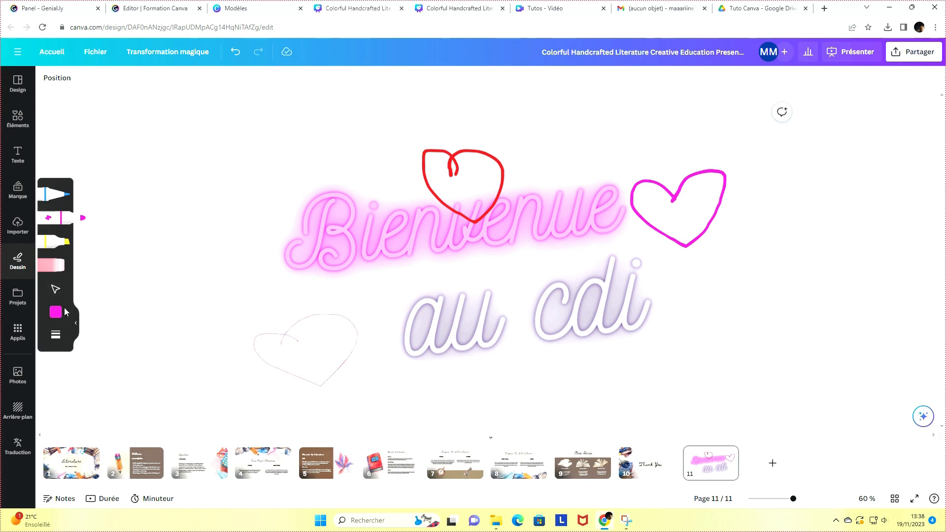
# - Move the red heart above the start of "Bienvenue", shift the thin heart slightly up, and lower both halves of the magenta heart beside "cdi"
pyautogui.click(55, 290)
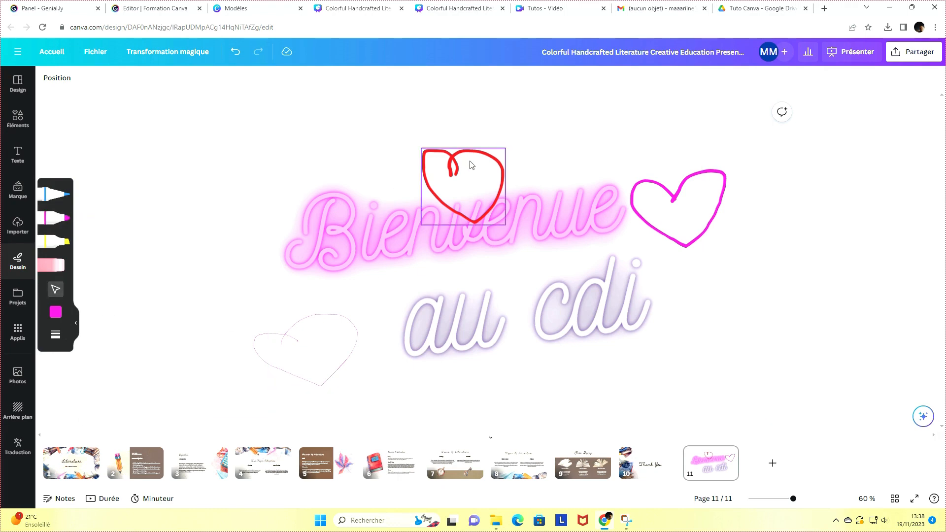
pyautogui.moveTo(468, 158)
pyautogui.mouseDown()
pyautogui.moveTo(362, 195)
pyautogui.moveTo(266, 150)
pyautogui.moveTo(277, 140)
pyautogui.mouseUp()
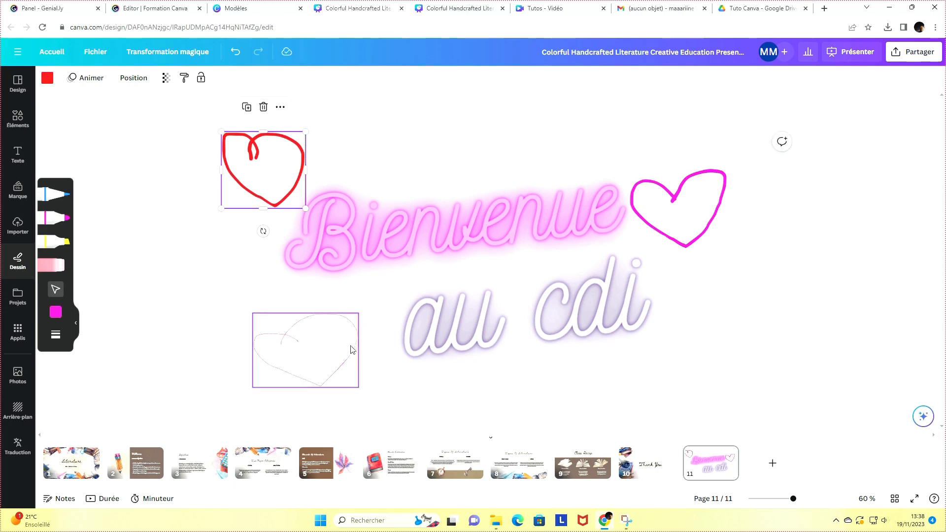
pyautogui.moveTo(275, 354); pyautogui.dragTo(297, 325)
pyautogui.moveTo(674, 211); pyautogui.dragTo(702, 268)
pyautogui.click(667, 214)
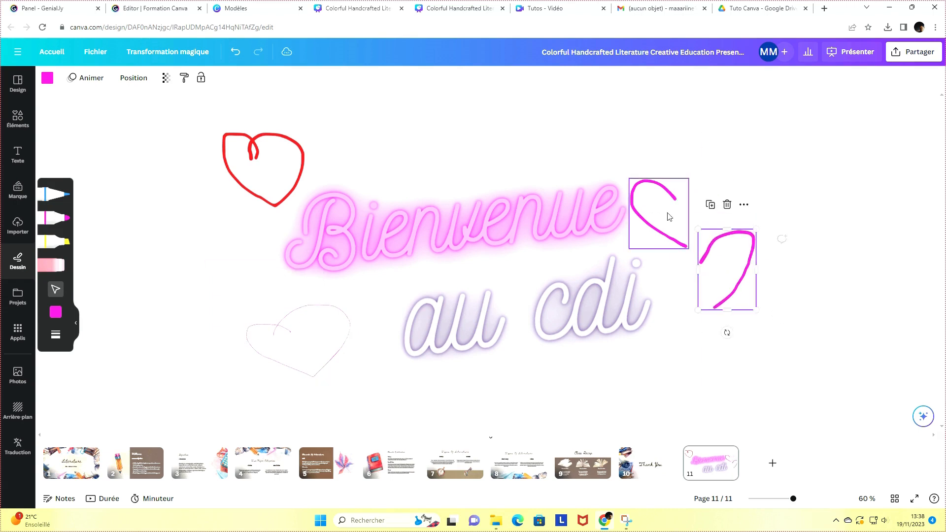
pyautogui.moveTo(667, 214)
pyautogui.mouseDown()
pyautogui.moveTo(672, 253)
pyautogui.moveTo(687, 275)
pyautogui.mouseUp()
pyautogui.click(743, 335)
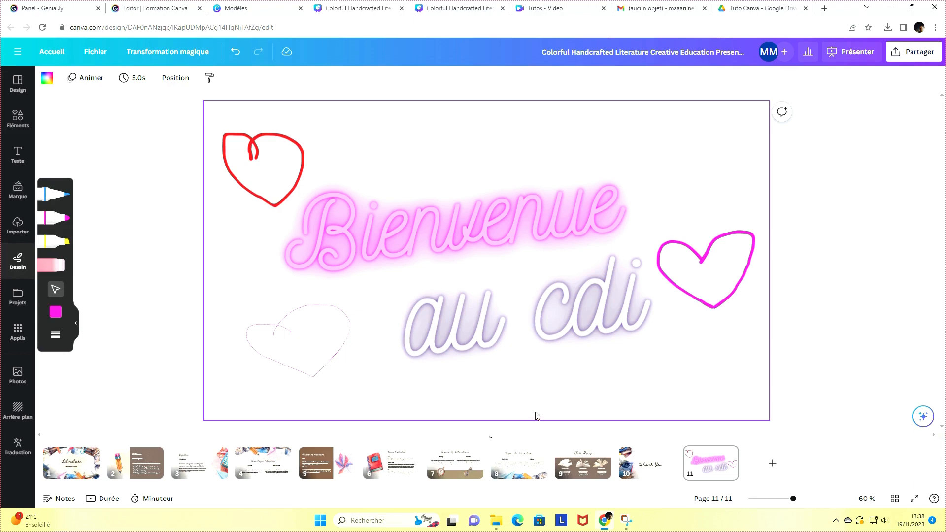
# - Delete the neon text page and add a new blank page after the "Thank You" page
pyautogui.rightClick(706, 463)
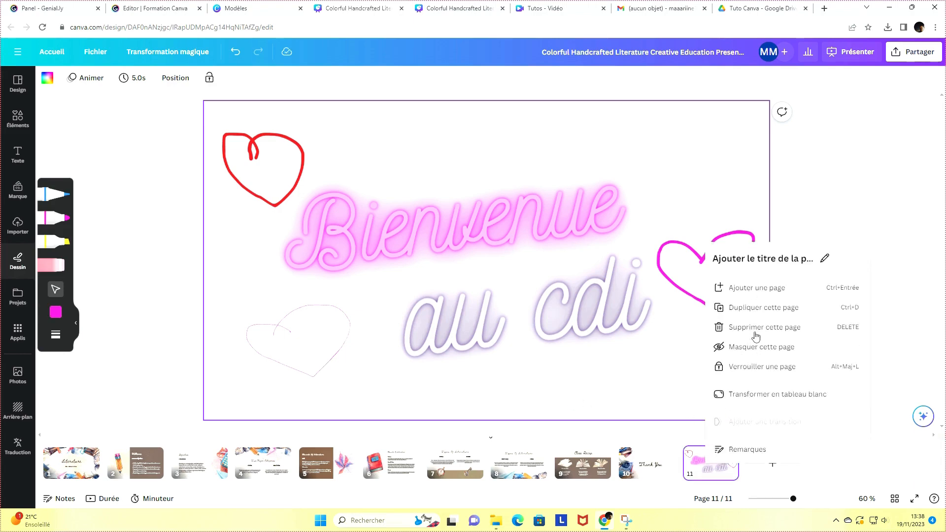
pyautogui.press('Delete')
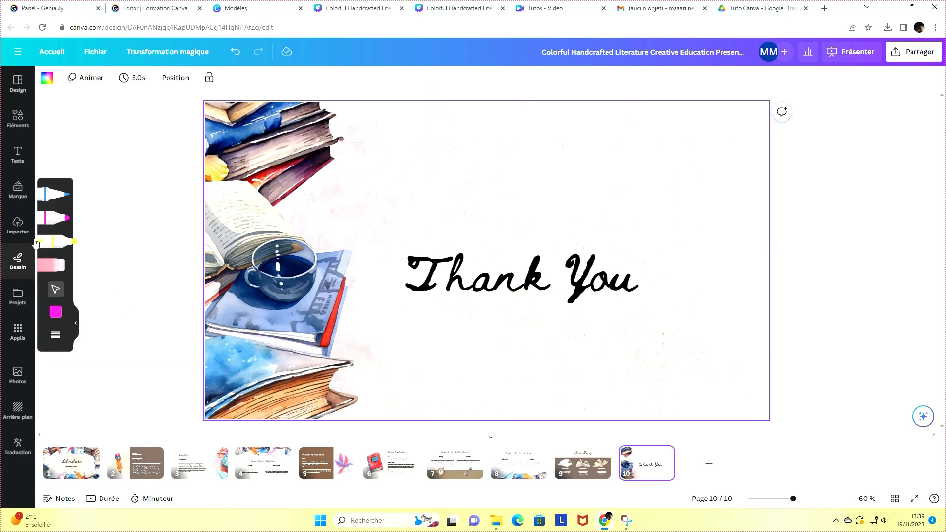
pyautogui.click(17, 296)
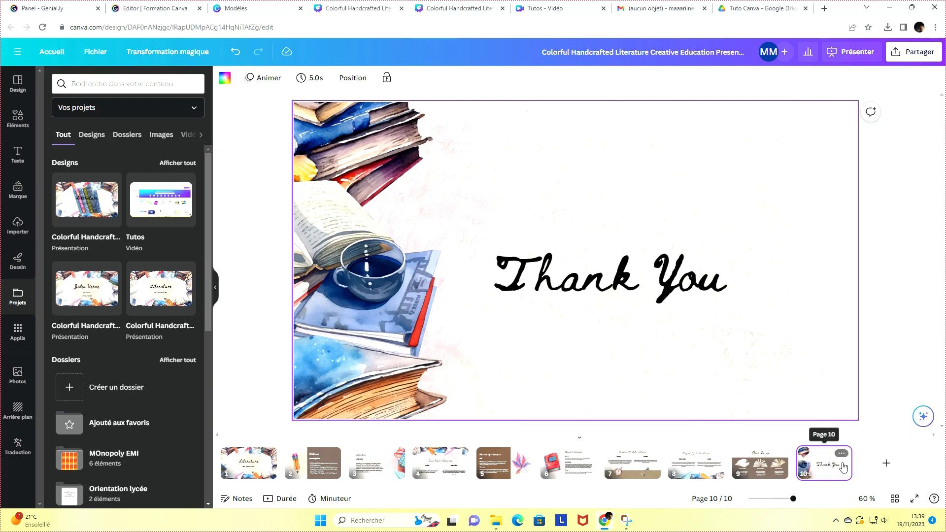
pyautogui.click(886, 463)
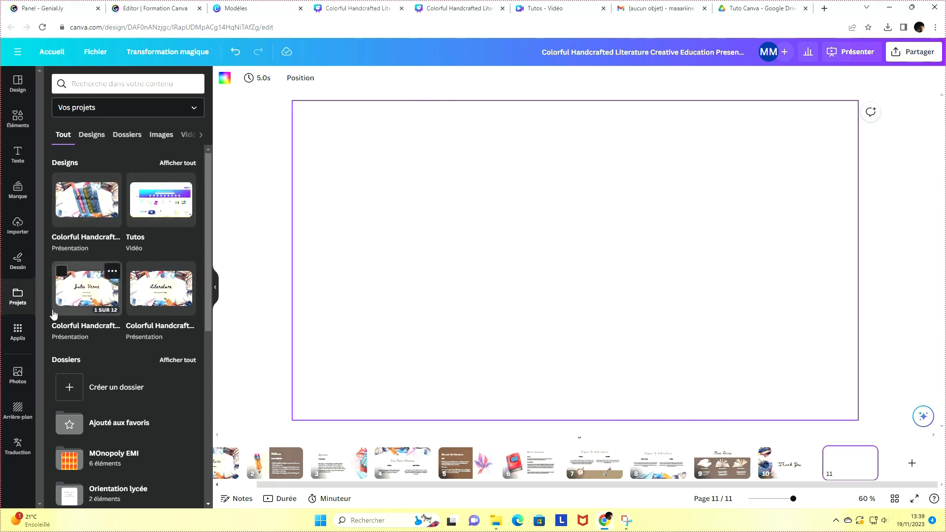
# - Apply the typewriter page of the existing "Lundi" design to the blank page 11
pyautogui.click(95, 138)
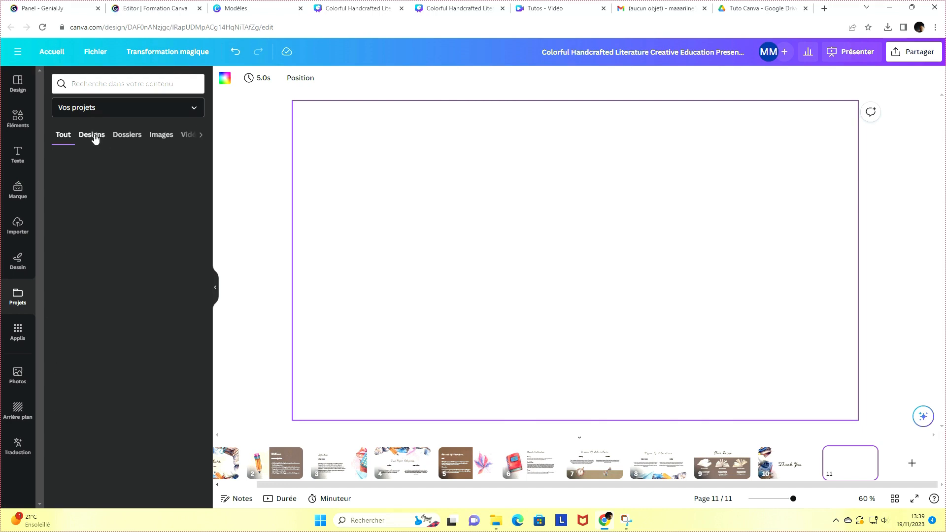
pyautogui.click(62, 138)
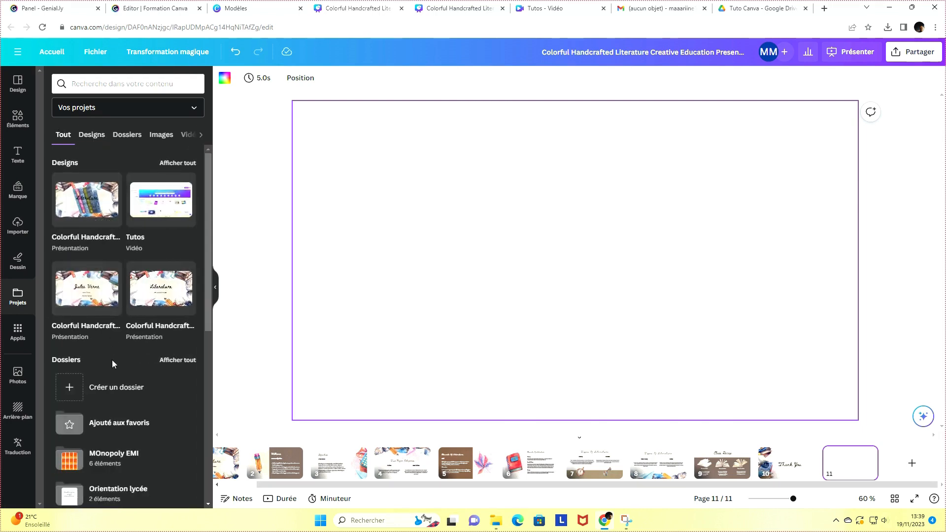
pyautogui.click(87, 142)
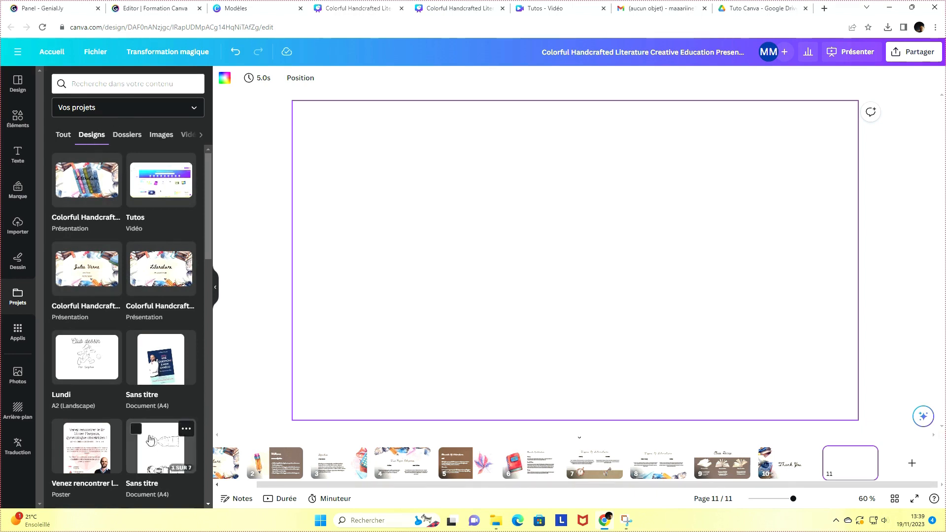
pyautogui.scroll(-2, 127, 418)
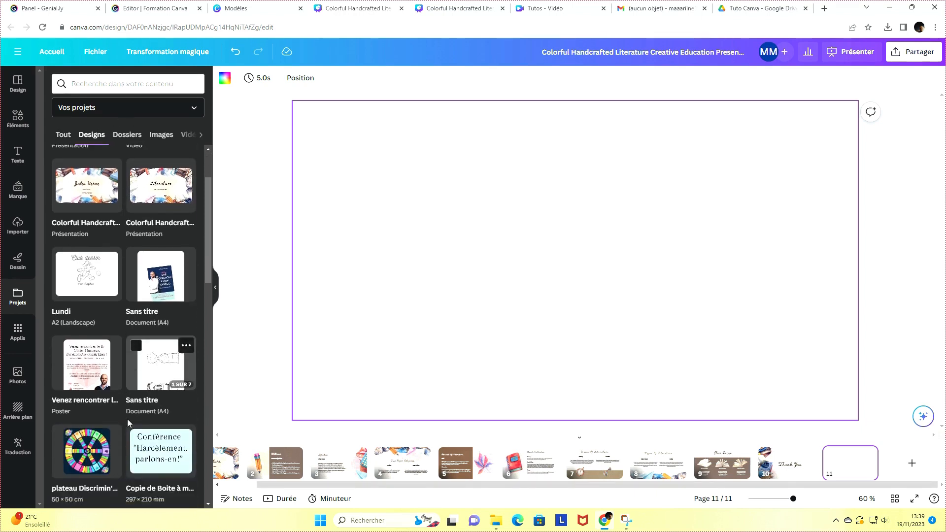
pyautogui.click(92, 269)
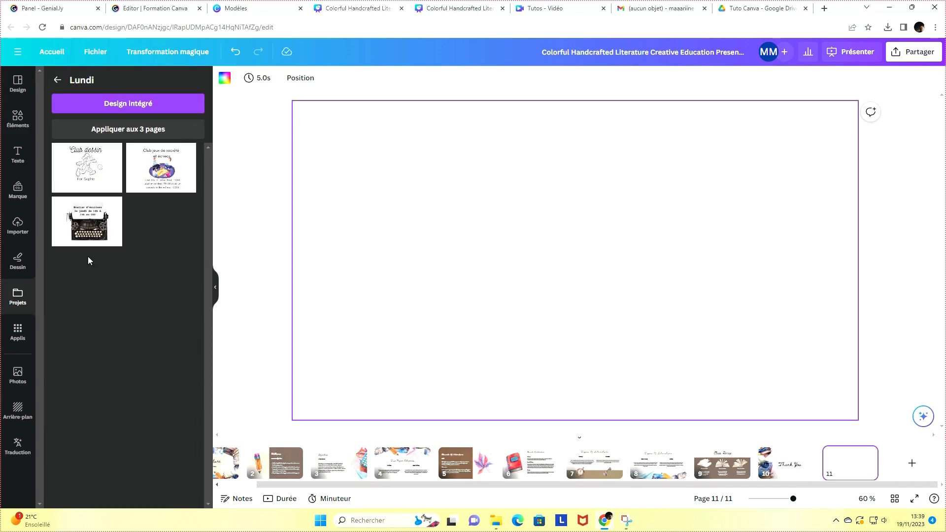
pyautogui.click(95, 229)
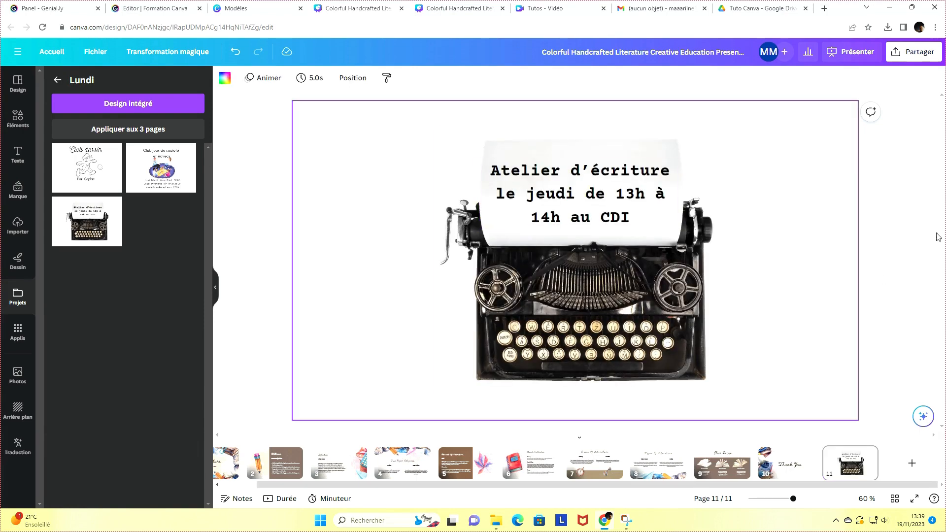
# - Move the "Atelier d'écriture" text and the typewriter image separately, placing both on the right half of the page with the text over the paper
pyautogui.moveTo(586, 197); pyautogui.dragTo(413, 330)
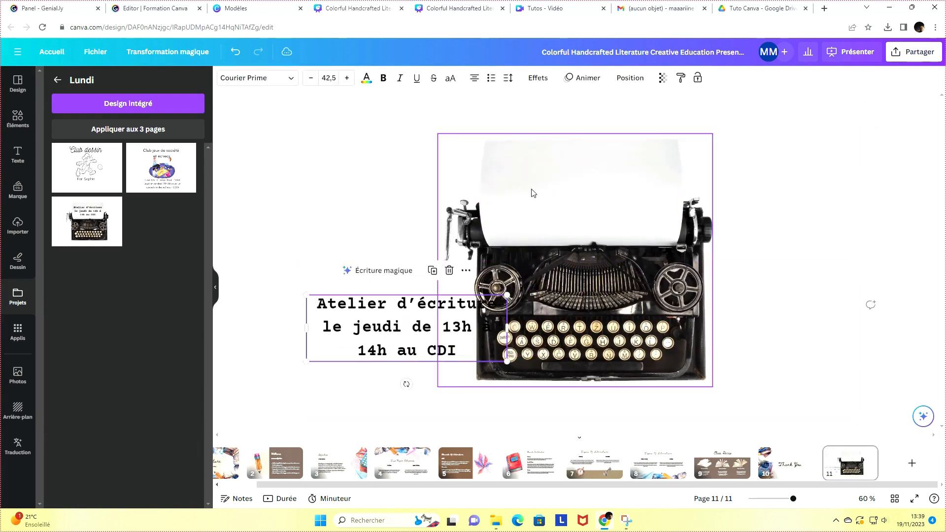
pyautogui.moveTo(532, 192); pyautogui.dragTo(764, 208)
pyautogui.moveTo(408, 325); pyautogui.dragTo(459, 185)
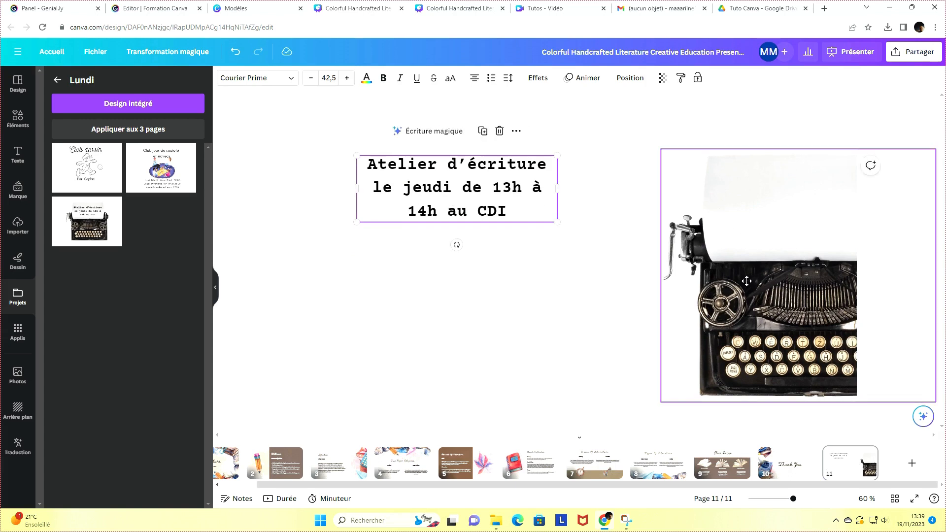
pyautogui.moveTo(775, 266); pyautogui.dragTo(672, 262)
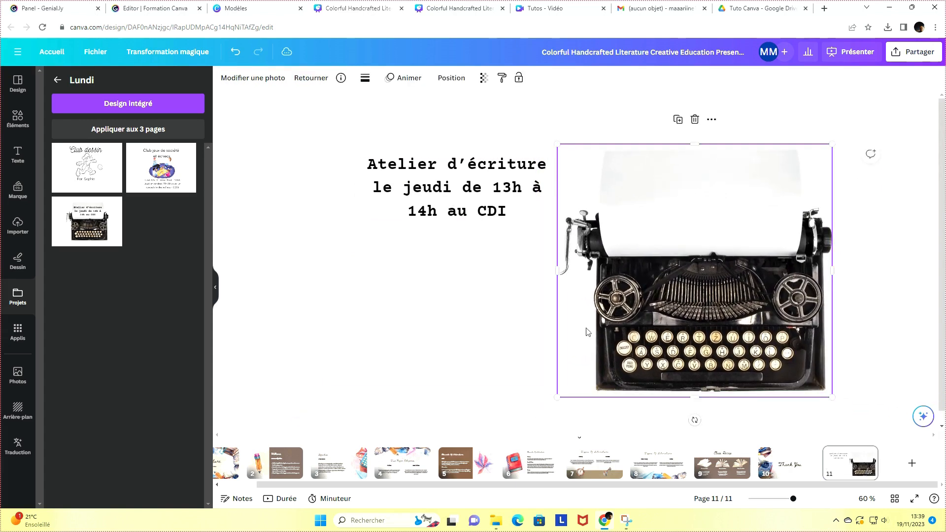
pyautogui.moveTo(473, 193); pyautogui.dragTo(719, 205)
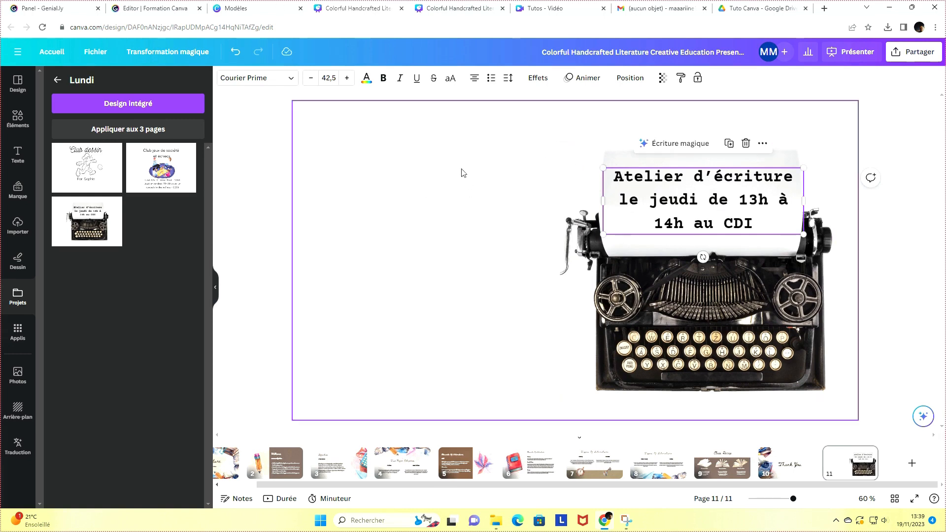
# - Select the typewriter and its text together and reposition them as one on the page
pyautogui.moveTo(458, 156); pyautogui.dragTo(551, 311)
pyautogui.click(769, 264)
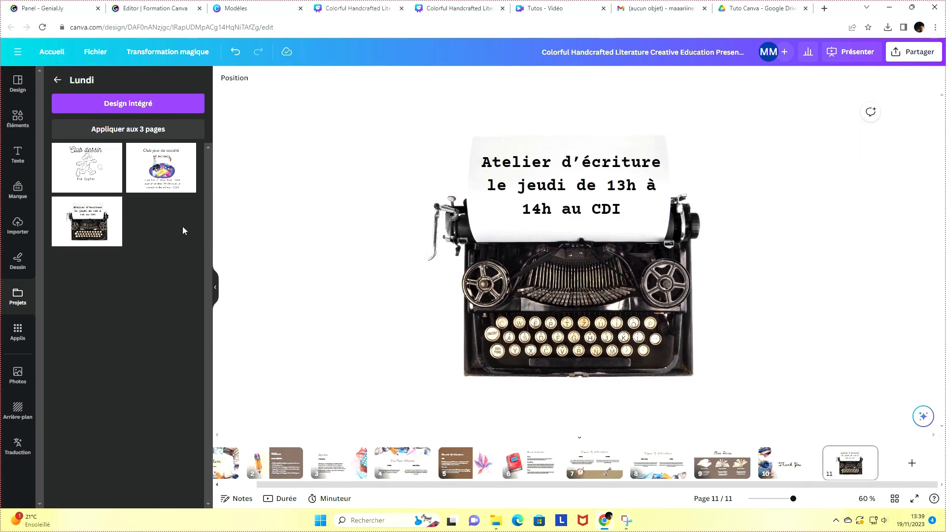
pyautogui.moveTo(367, 162); pyautogui.dragTo(685, 311)
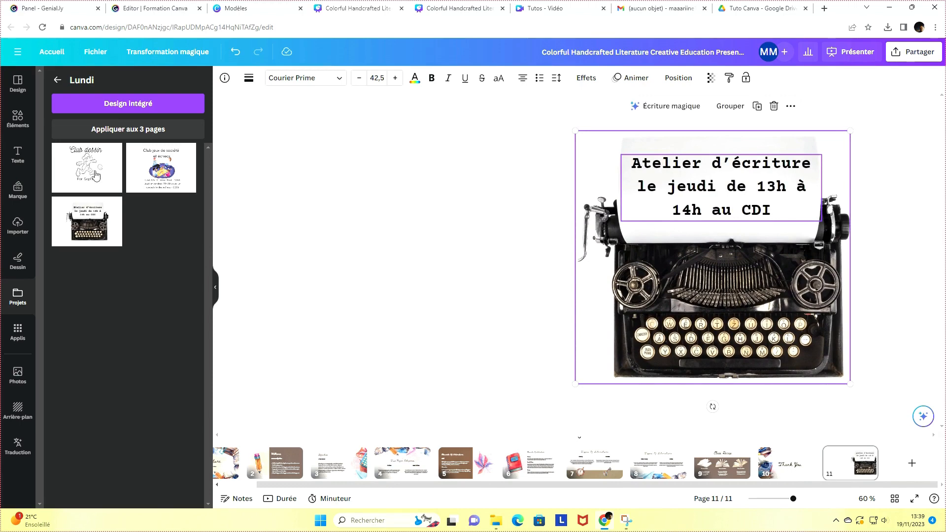
# - Replace the page content with the "Club dessin" page of the "Lundi" design and move all its elements together to the left
pyautogui.click(90, 171)
pyautogui.moveTo(693, 383); pyautogui.dragTo(549, 153)
pyautogui.moveTo(565, 298); pyautogui.dragTo(435, 304)
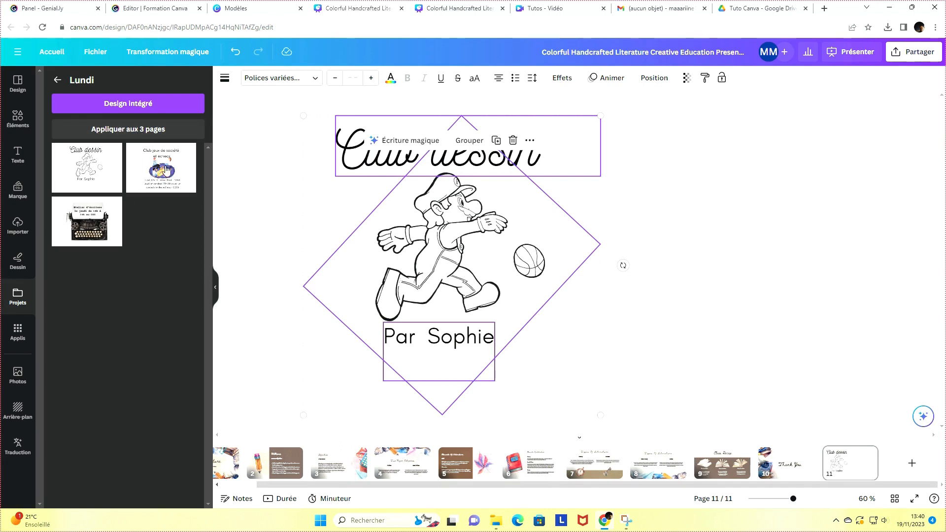
# - Delete the drawing, the name line and the "Club dessin" title so that page 11 is empty
pyautogui.click(689, 304)
pyautogui.moveTo(661, 368); pyautogui.dragTo(365, 194)
pyautogui.press('Delete')
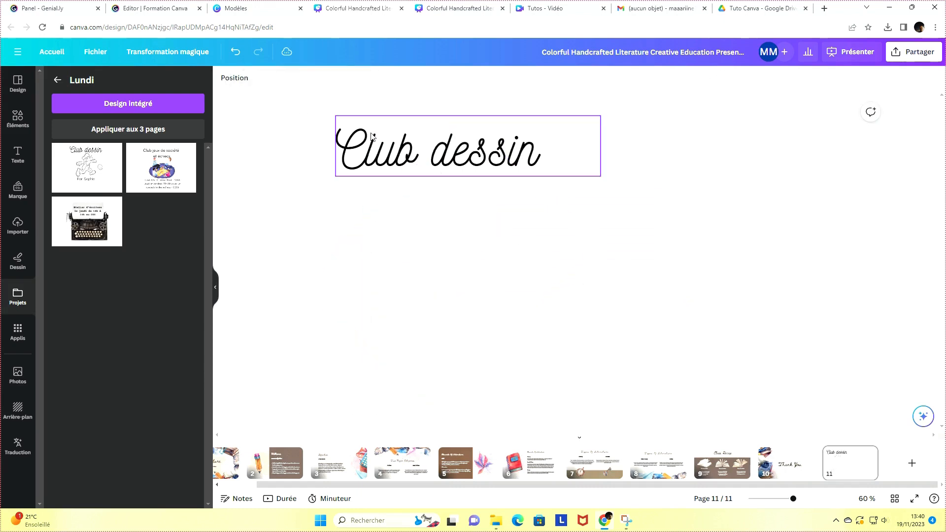
pyautogui.moveTo(453, 257); pyautogui.dragTo(435, 150)
pyautogui.press('Delete')
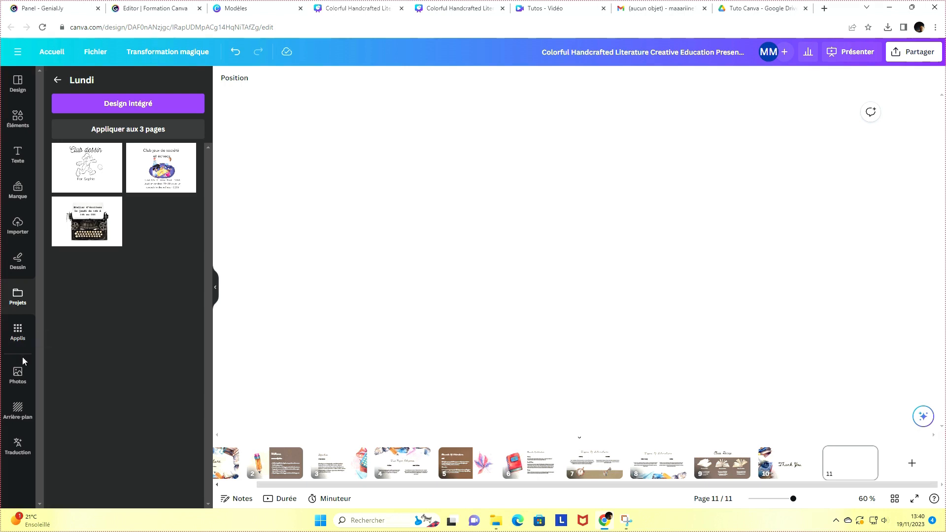
# - Examine the photo library and browse the background categories, from recently used and landscapes to textures, flowers and nature
pyautogui.click(18, 375)
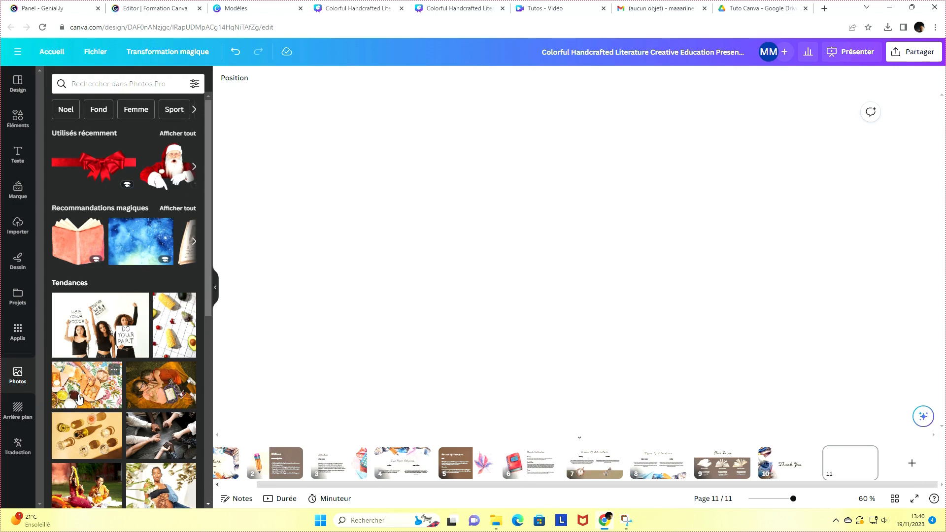
pyautogui.click(18, 409)
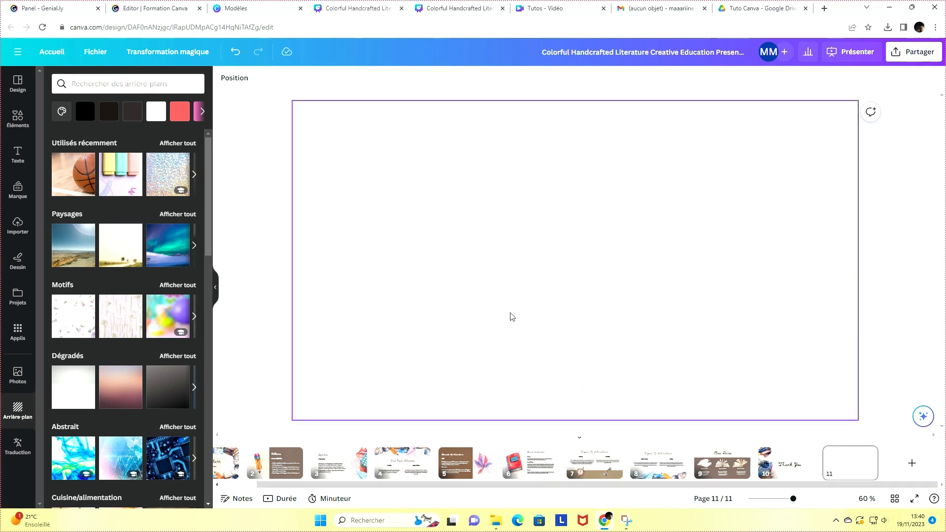
pyautogui.scroll(-1, 95, 217)
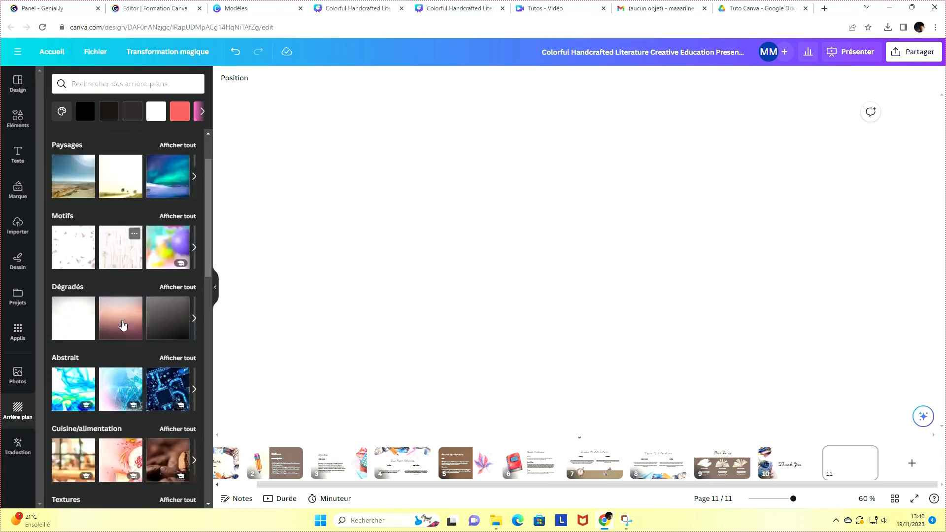
pyautogui.scroll(1, 94, 217)
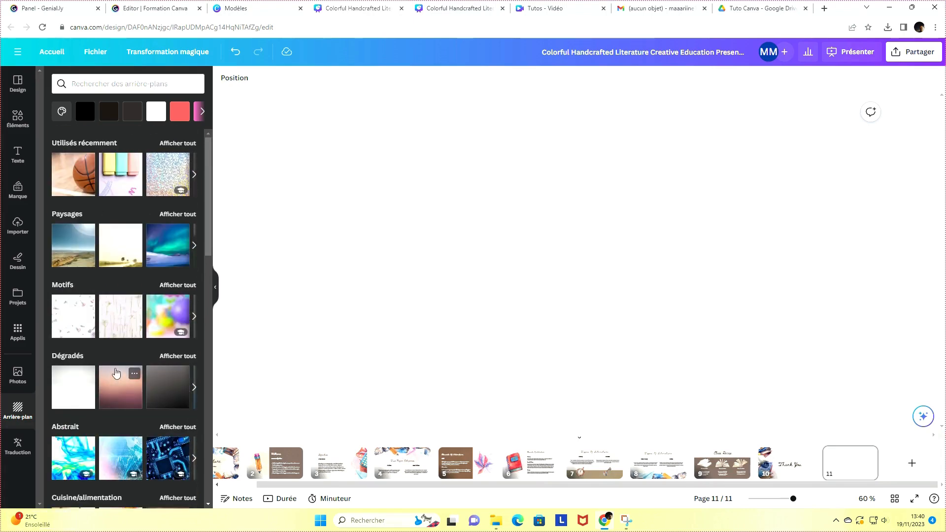
pyautogui.scroll(-5, 92, 384)
pyautogui.scroll(-2, 92, 330)
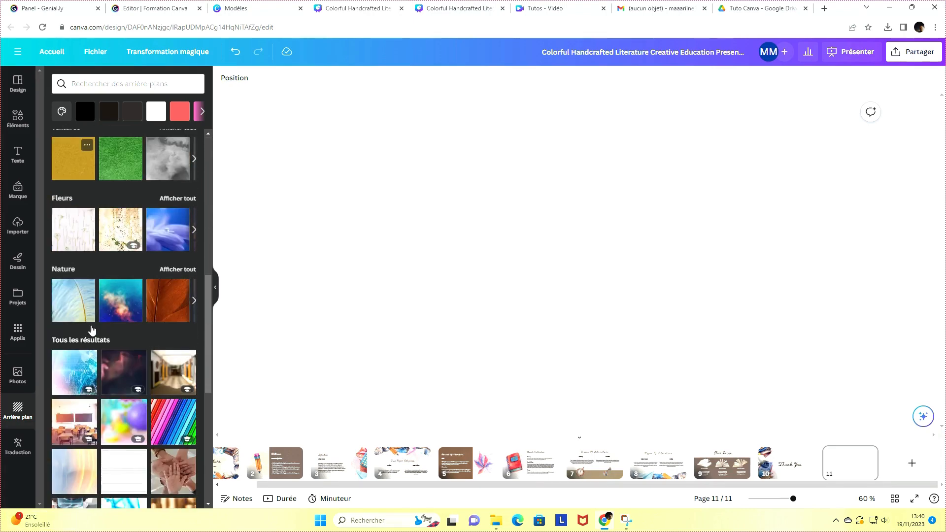
pyautogui.scroll(3, 102, 244)
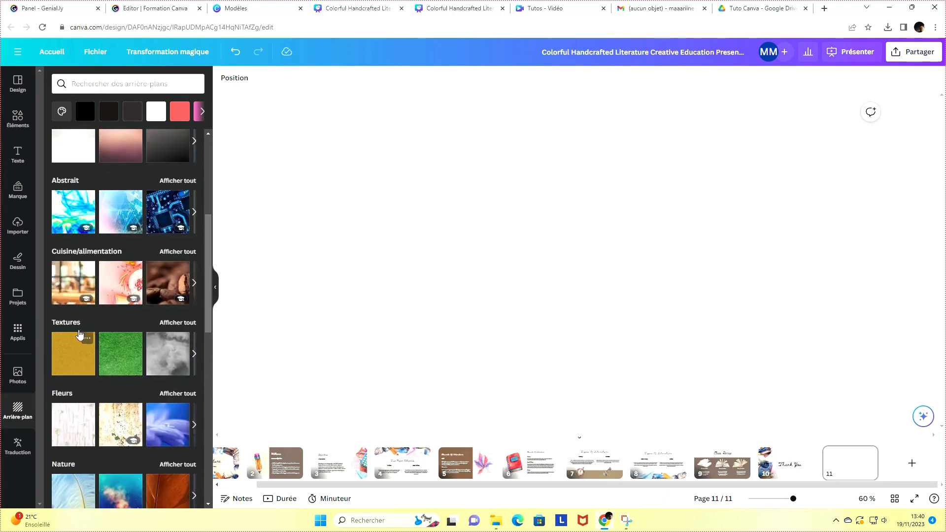
pyautogui.scroll(4, 83, 340)
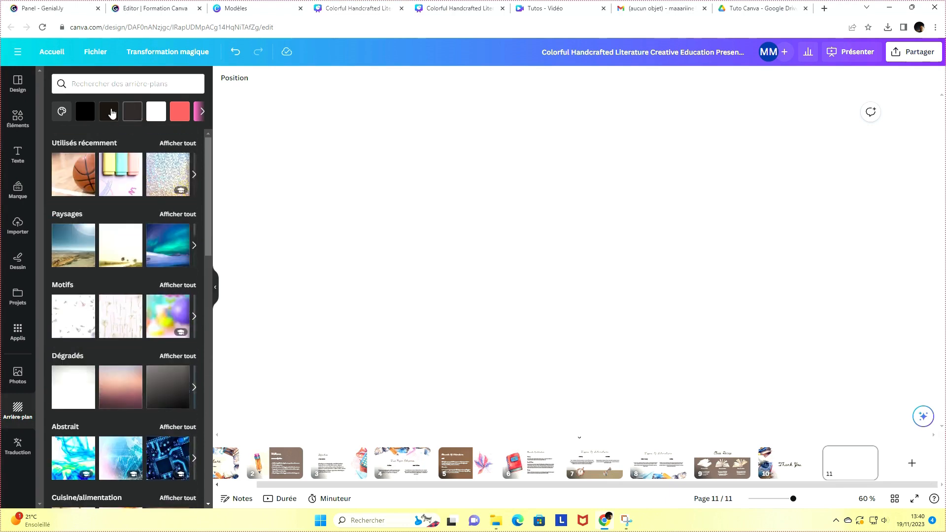
# - Apply the pink floral background from the "Motifs" category to the empty page 11
pyautogui.click(114, 88)
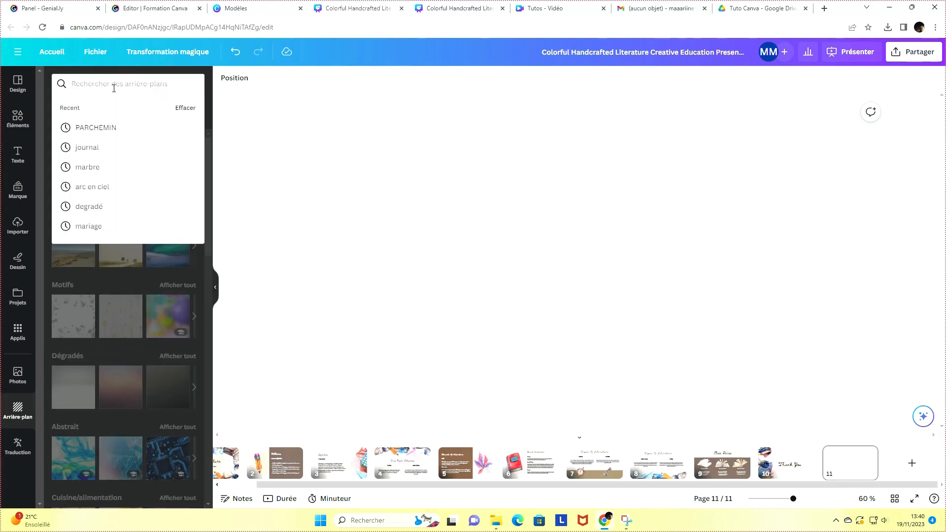
pyautogui.click(215, 139)
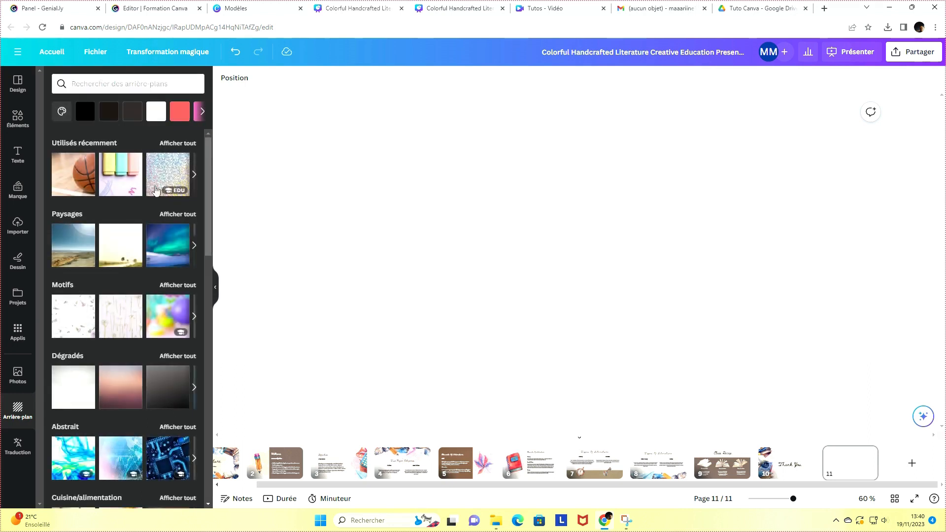
pyautogui.click(75, 329)
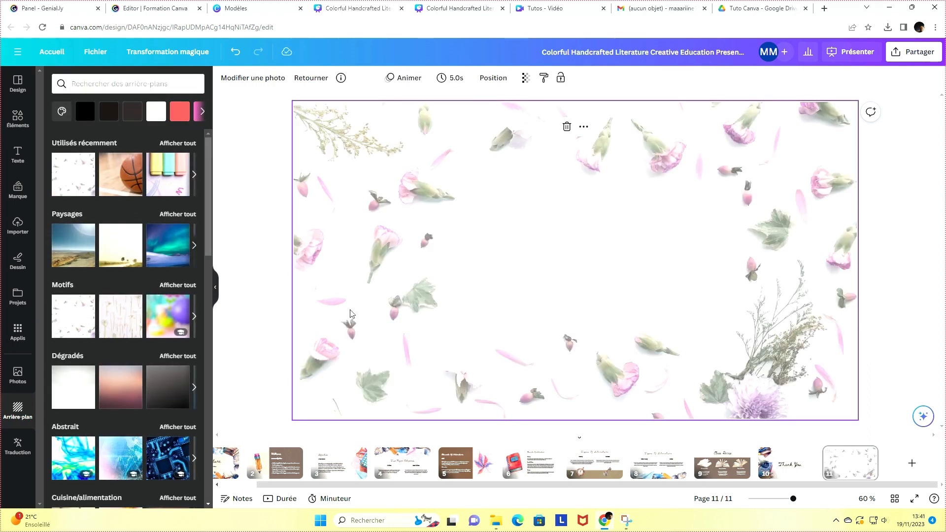
pyautogui.moveTo(642, 240); pyautogui.dragTo(794, 264)
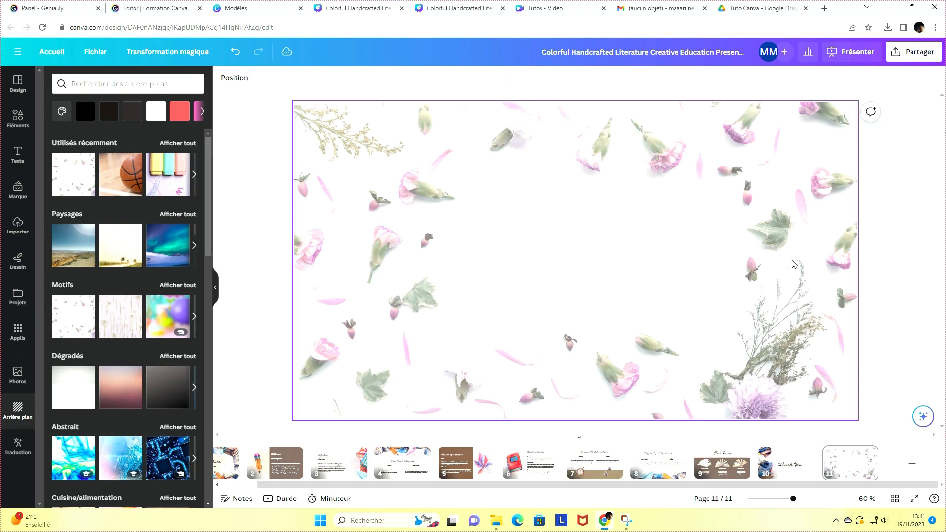